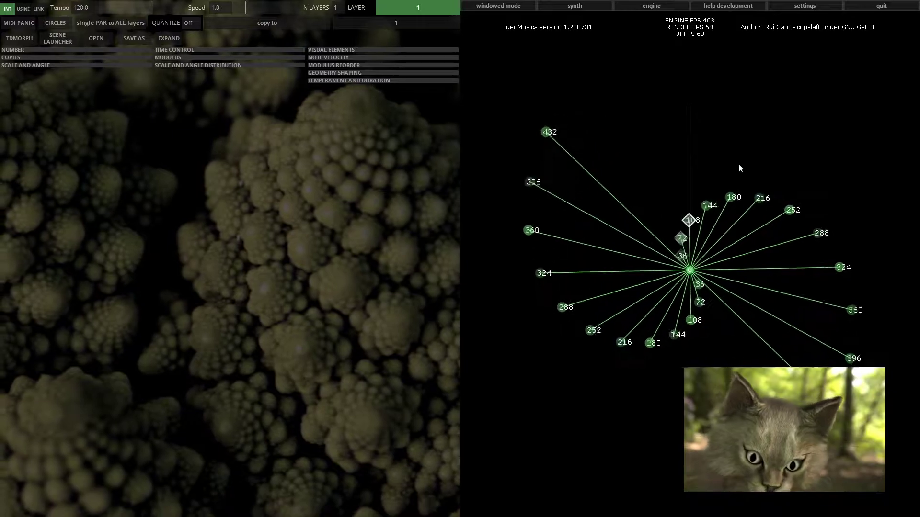
Browse the about, connection settings and audio engine setup windows.
{"action": "left_click", "coordinate": [806, 7]}
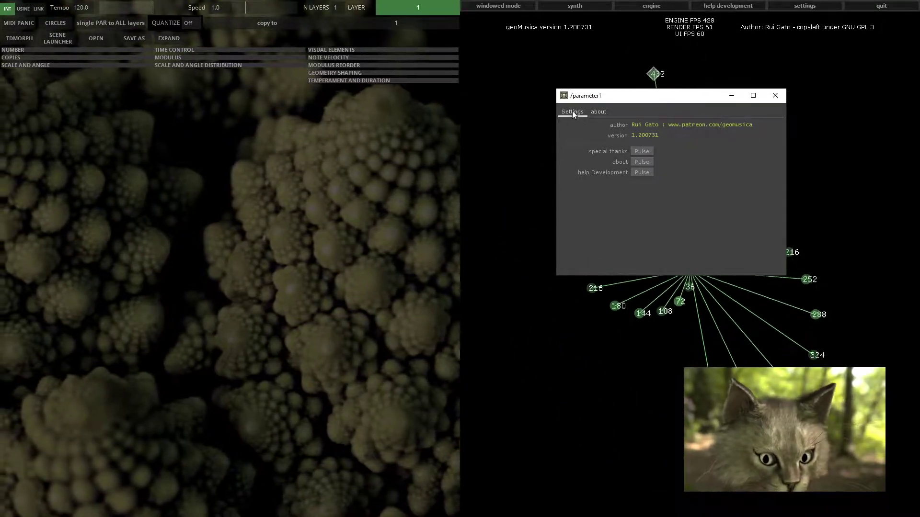
{"action": "left_click", "coordinate": [573, 113]}
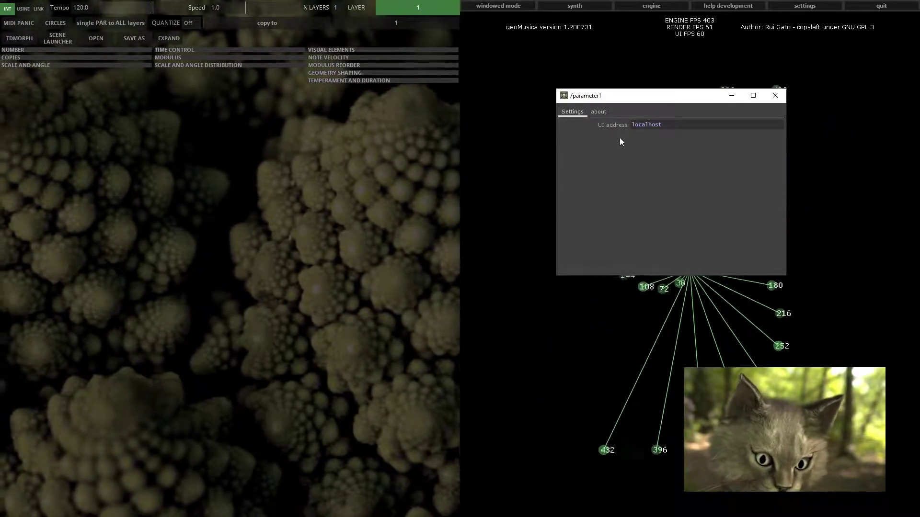
{"action": "mouse_move", "coordinate": [611, 127]}
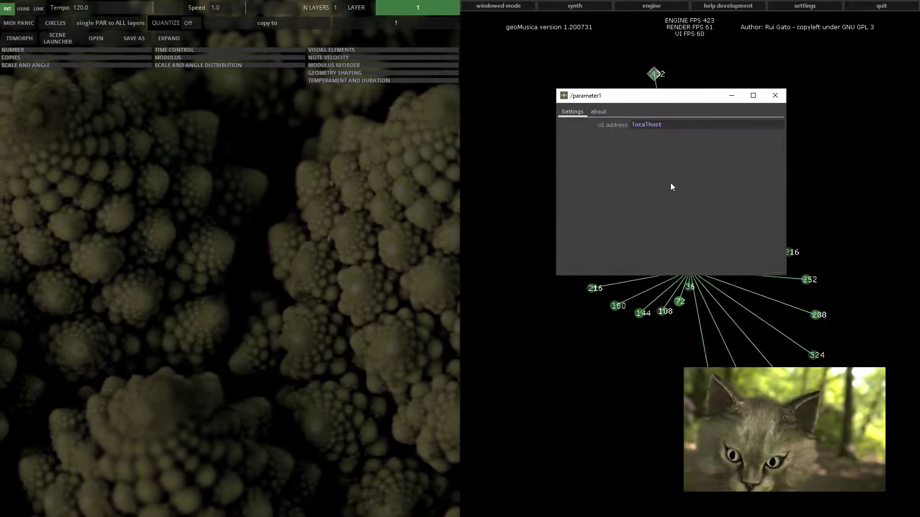
{"action": "left_click", "coordinate": [596, 112]}
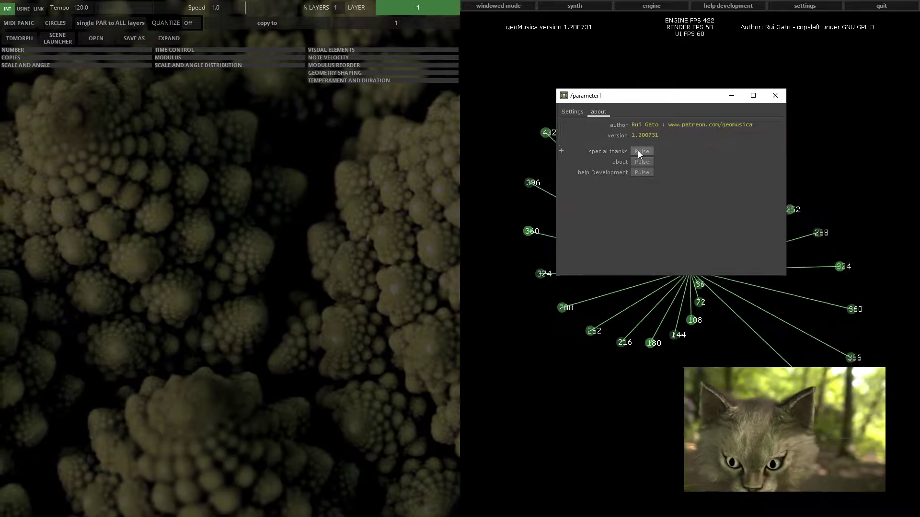
{"action": "left_click", "coordinate": [777, 100]}
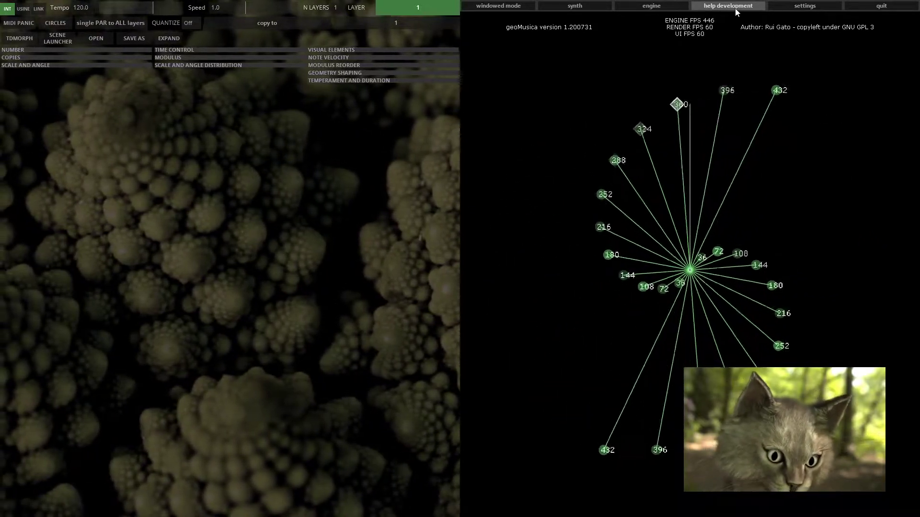
{"action": "left_click", "coordinate": [653, 7]}
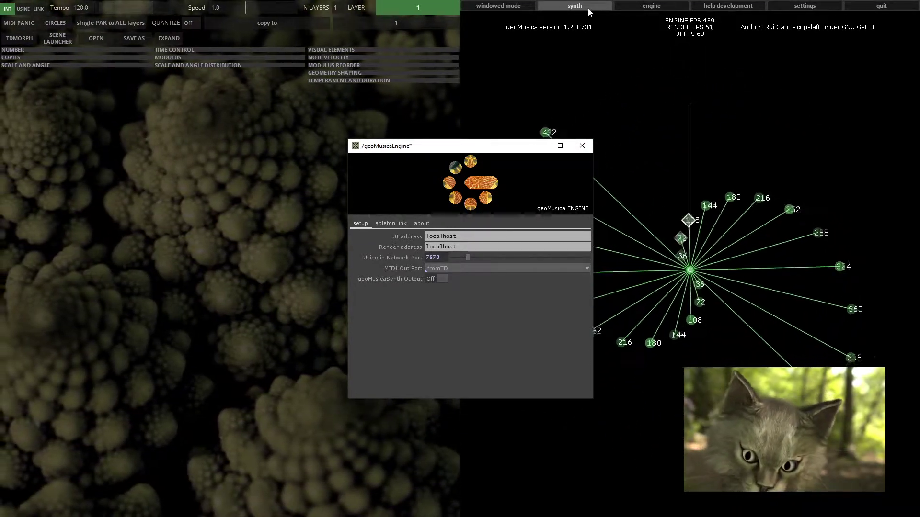
Split the interface into separate windows, rearrange them, then return to the full-screen layout.
{"action": "left_click", "coordinate": [523, 6]}
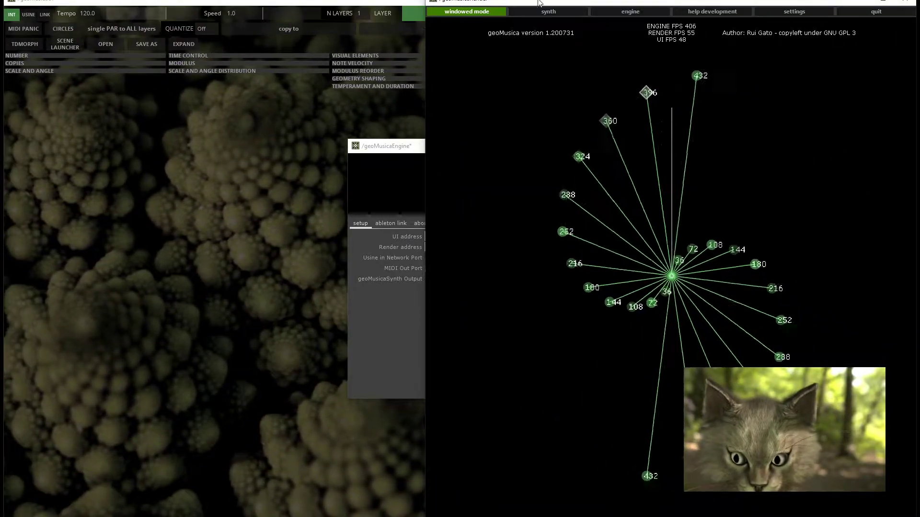
{"action": "left_click_drag", "start_coordinate": [539, 3], "coordinate": [465, 135]}
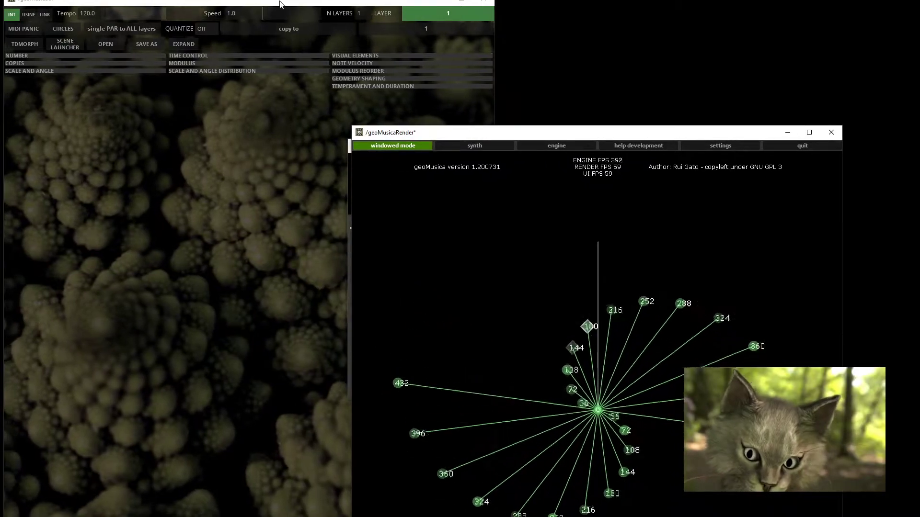
{"action": "left_click_drag", "start_coordinate": [273, 2], "coordinate": [351, 56]}
{"action": "left_click", "coordinate": [585, 133]}
{"action": "left_click", "coordinate": [415, 145]}
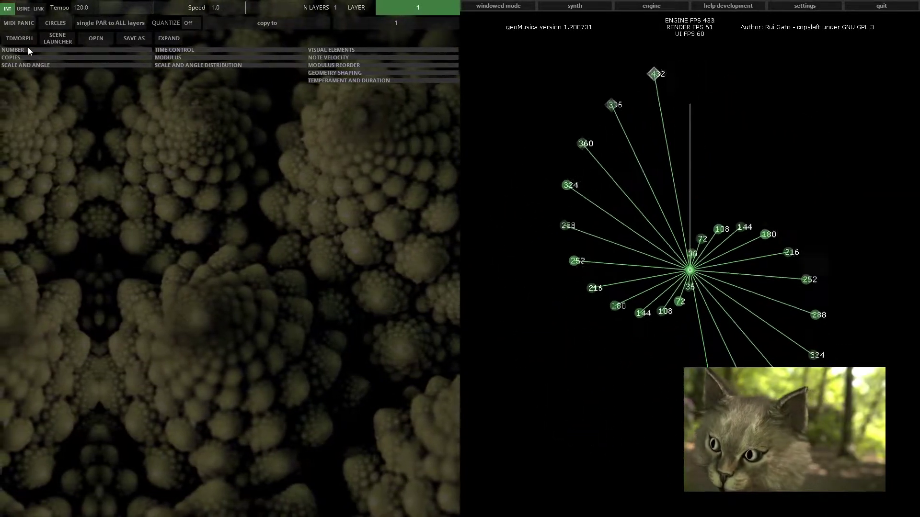
Expand the Scale and Angle Distribution, Modulus, Copies and Modulus Reorder sections.
{"action": "left_click", "coordinate": [194, 66]}
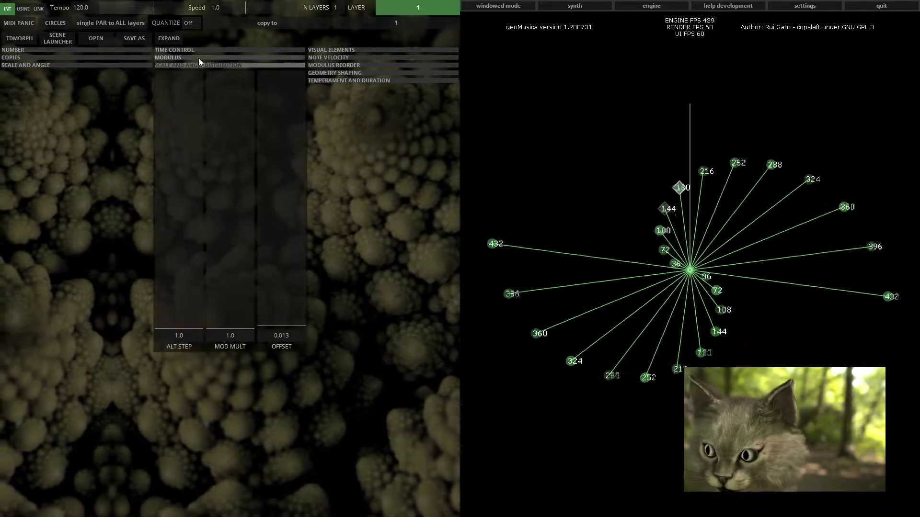
{"action": "left_click", "coordinate": [198, 58]}
{"action": "left_click", "coordinate": [124, 59]}
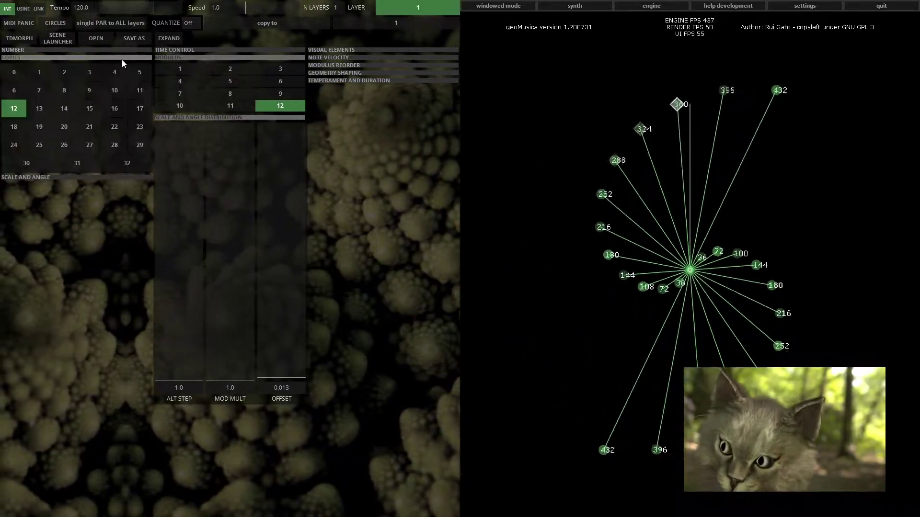
{"action": "left_click", "coordinate": [363, 64]}
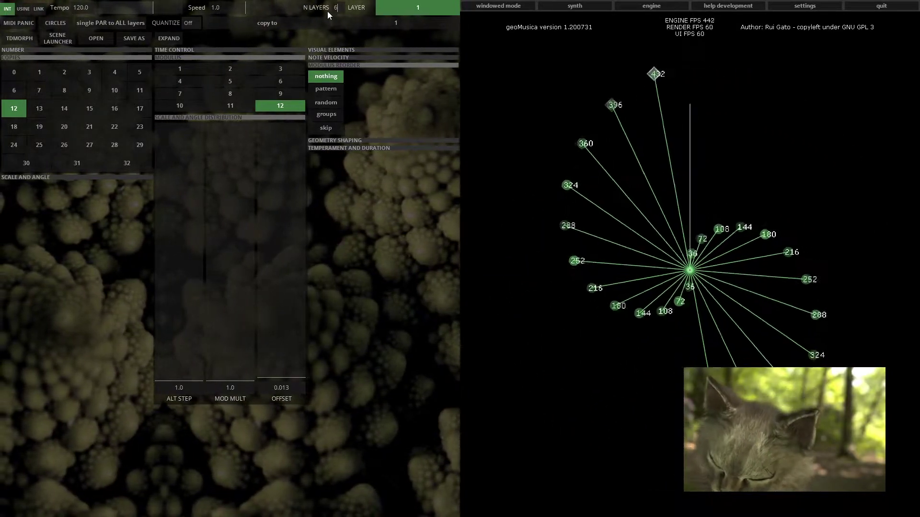
Set N LAYERS to 6 then 5, and view layer 3's Number settings before layer 1.
{"action": "key", "text": "Return"}
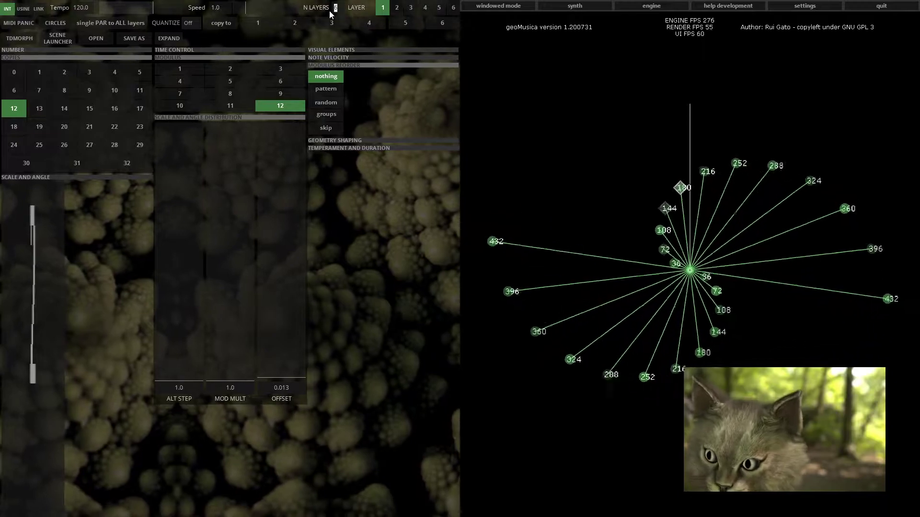
{"action": "key", "text": "Return"}
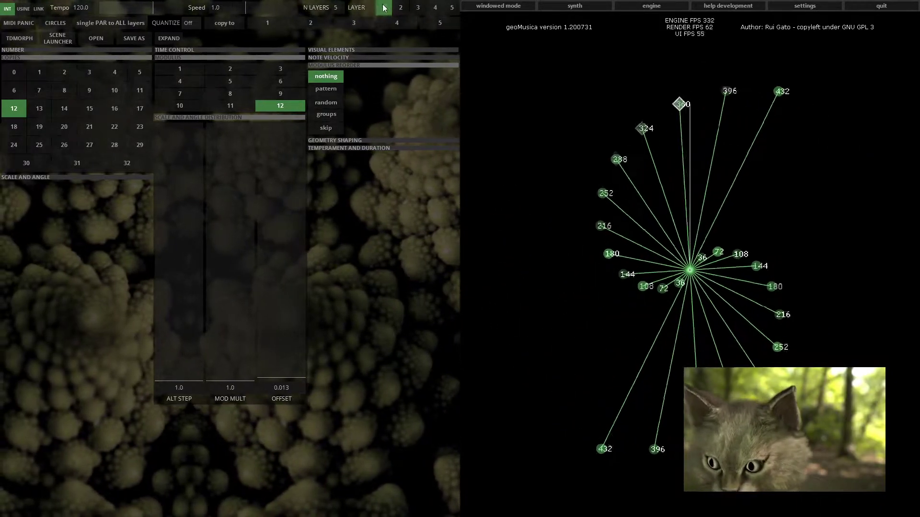
{"action": "left_click", "coordinate": [417, 7]}
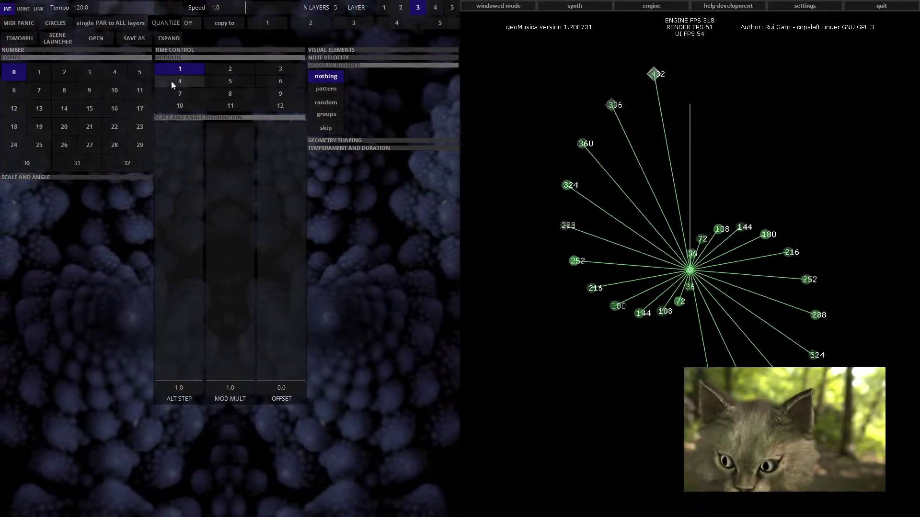
{"action": "left_click", "coordinate": [28, 50]}
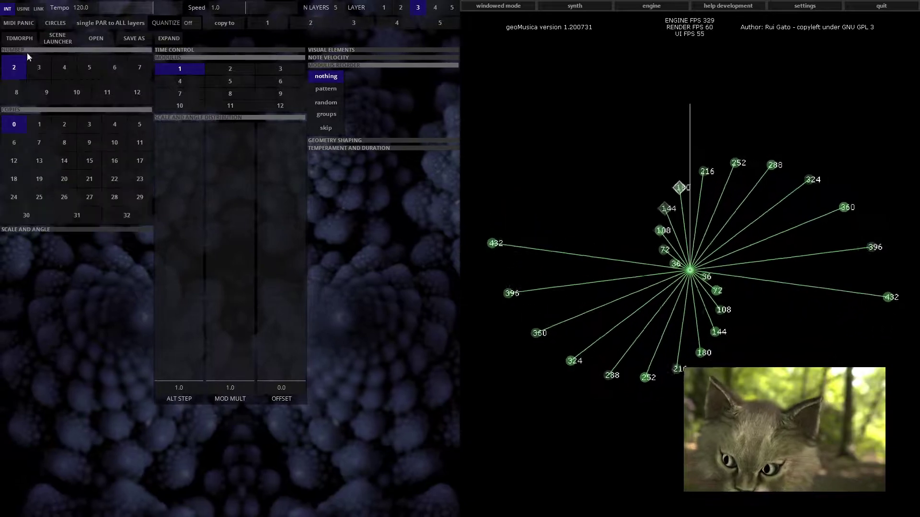
{"action": "left_click", "coordinate": [385, 8]}
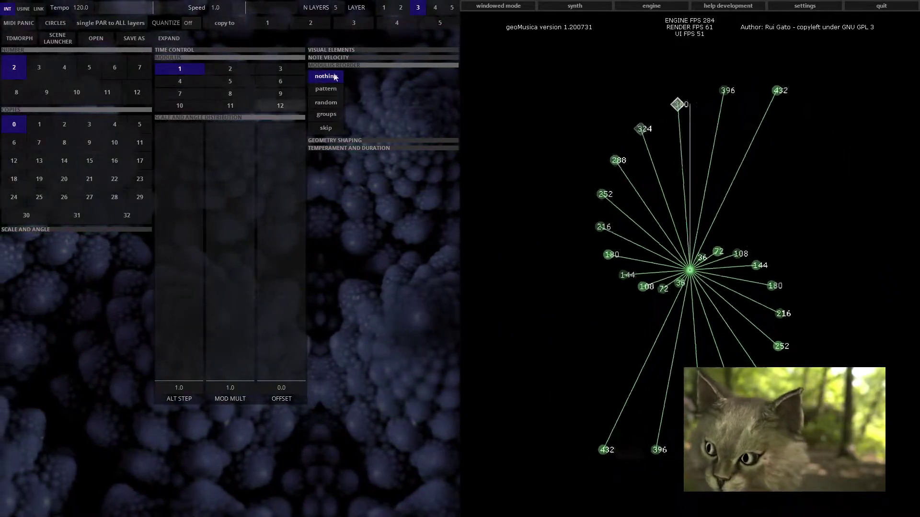
Reduce to one layer, collapse the five expanded sections, and turn on CIRCLES.
{"action": "left_click", "coordinate": [317, 9]}
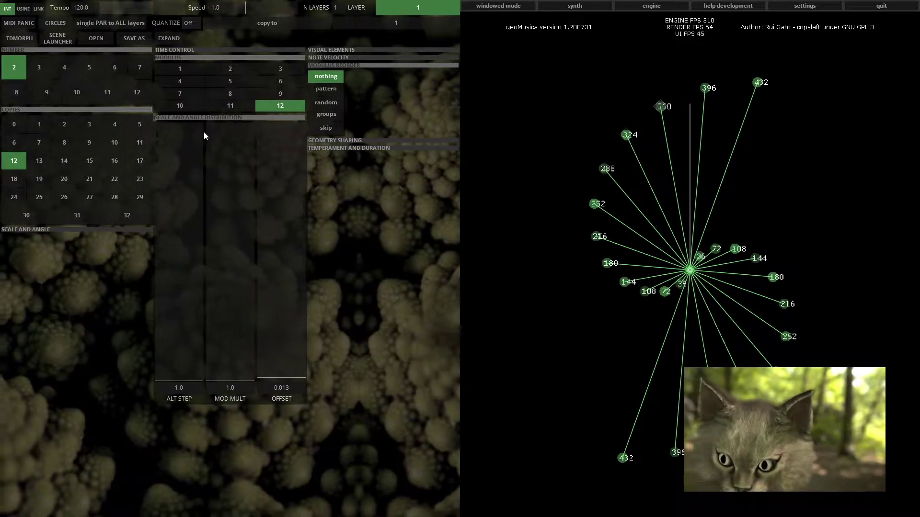
{"action": "left_click", "coordinate": [199, 121]}
{"action": "left_click", "coordinate": [191, 58]}
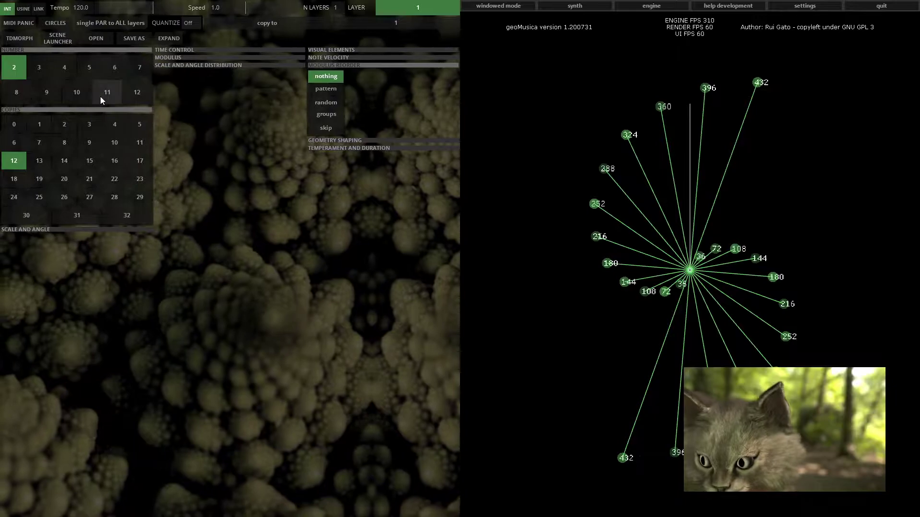
{"action": "left_click", "coordinate": [97, 112]}
{"action": "left_click", "coordinate": [88, 50]}
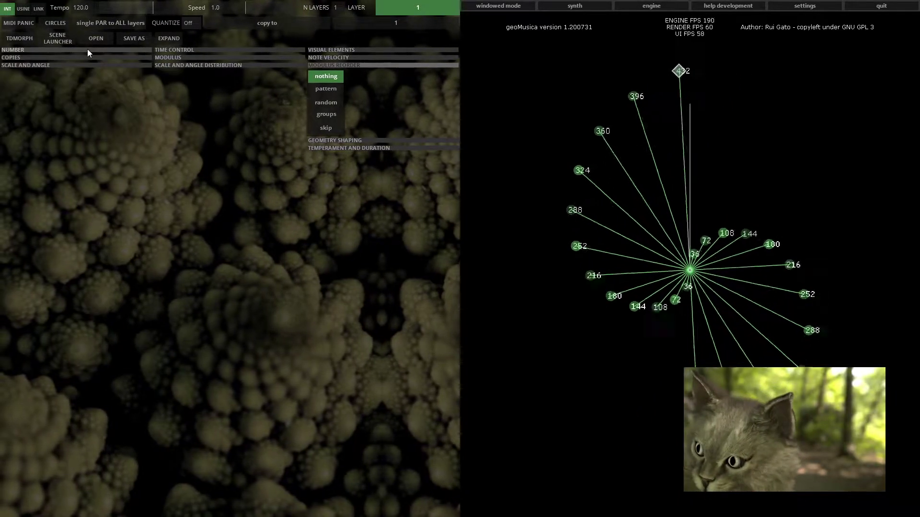
{"action": "left_click", "coordinate": [325, 66]}
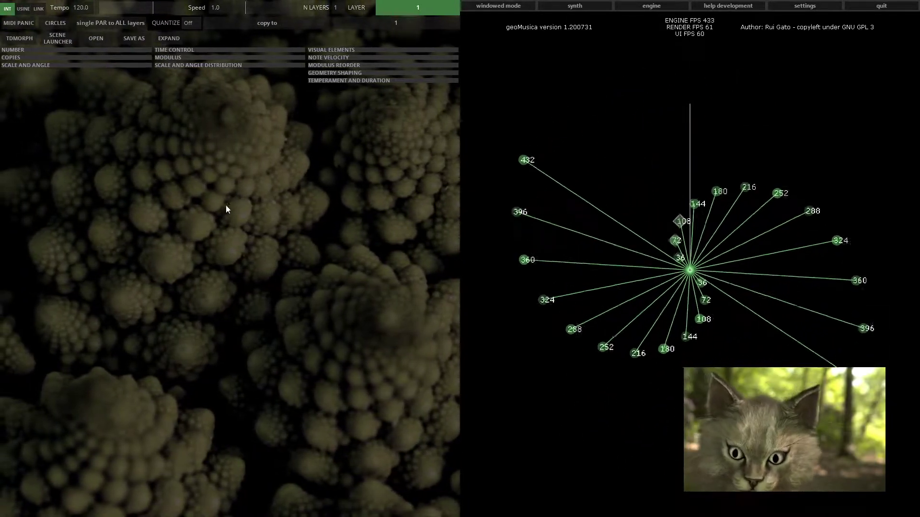
{"action": "left_click", "coordinate": [52, 23]}
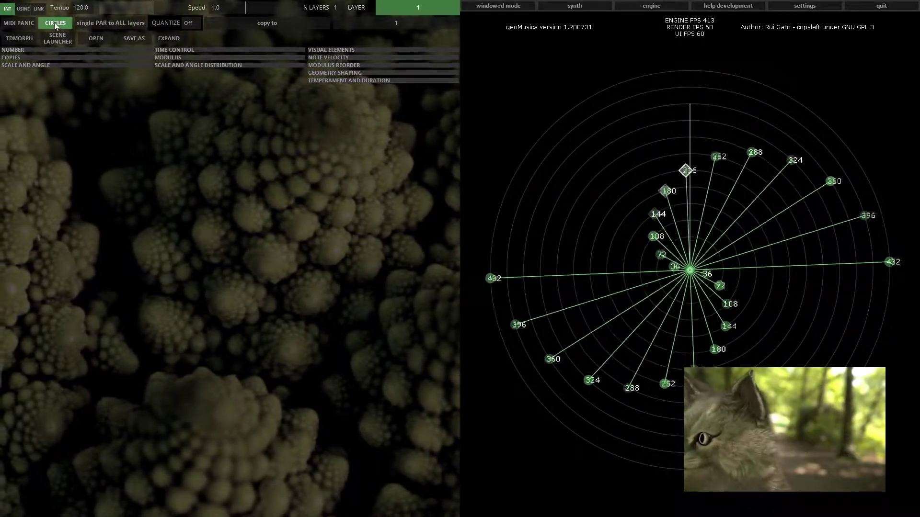
Switch the CIRCLES toggle off again.
{"action": "left_click", "coordinate": [55, 23]}
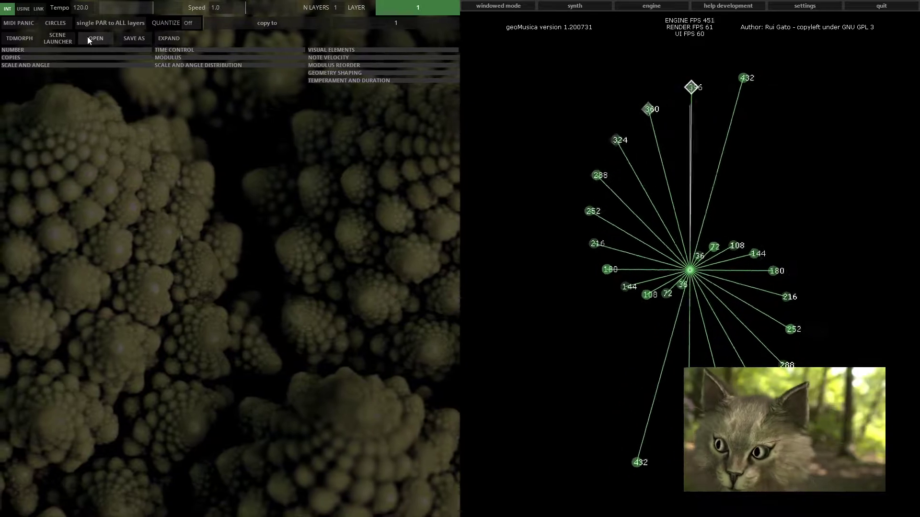
Open and cancel the load and save preset dialogs, then expand and collapse all sections.
{"action": "left_click", "coordinate": [87, 37]}
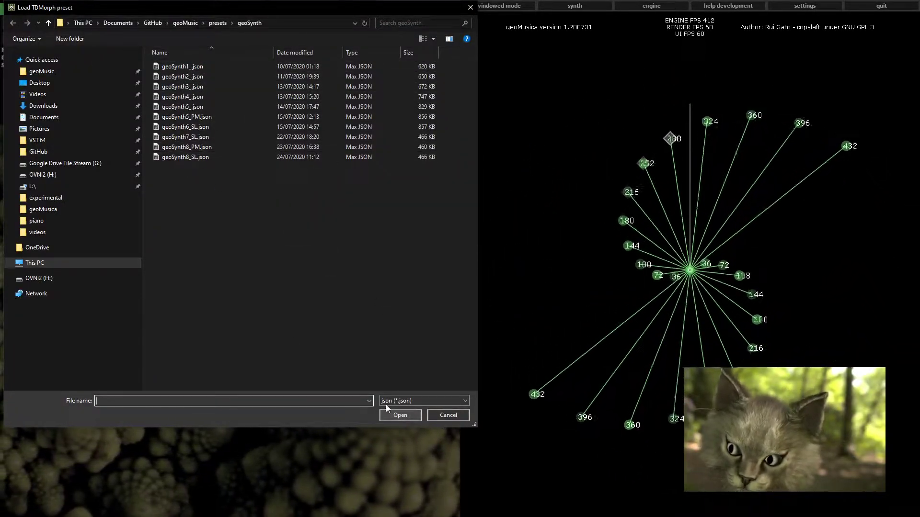
{"action": "left_click", "coordinate": [456, 415]}
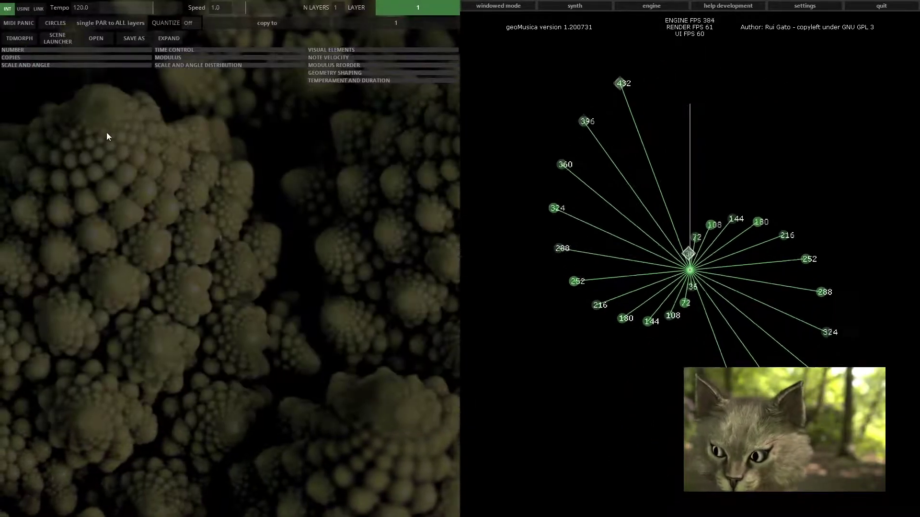
{"action": "left_click", "coordinate": [127, 37]}
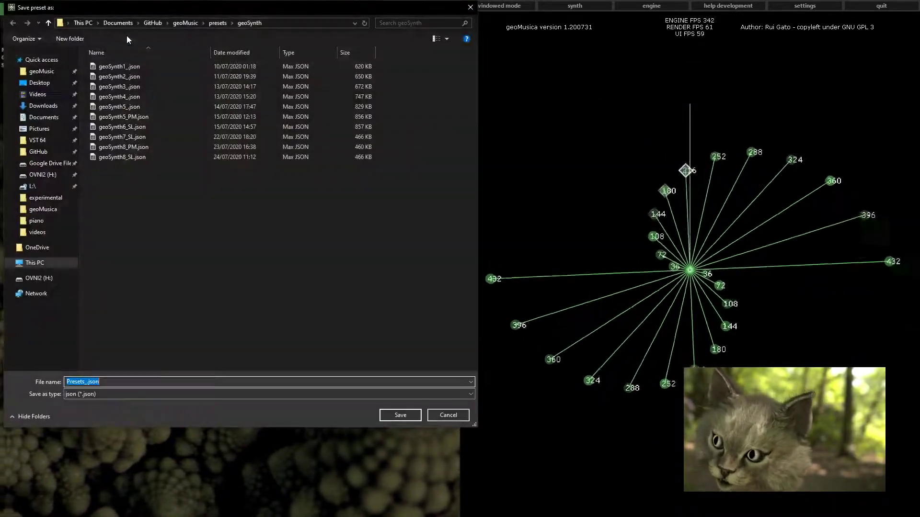
{"action": "left_click", "coordinate": [448, 415]}
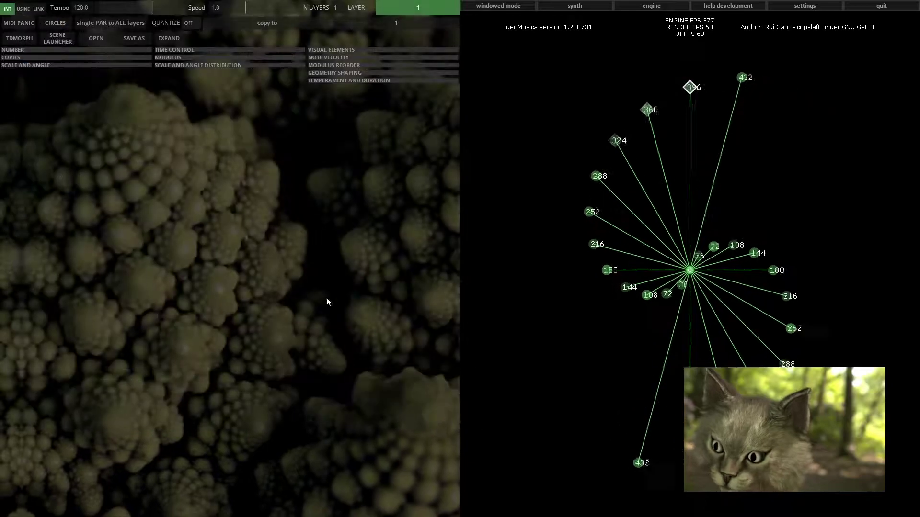
{"action": "left_click", "coordinate": [165, 36]}
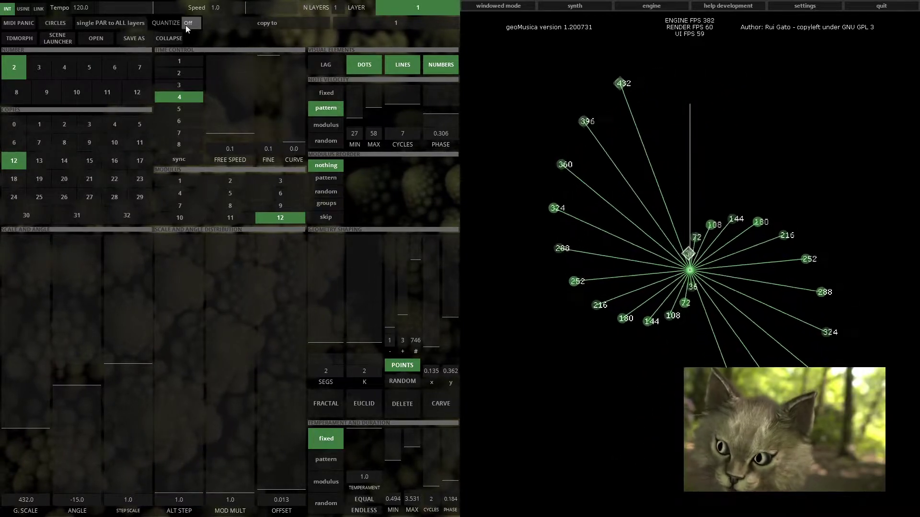
{"action": "left_click", "coordinate": [179, 34]}
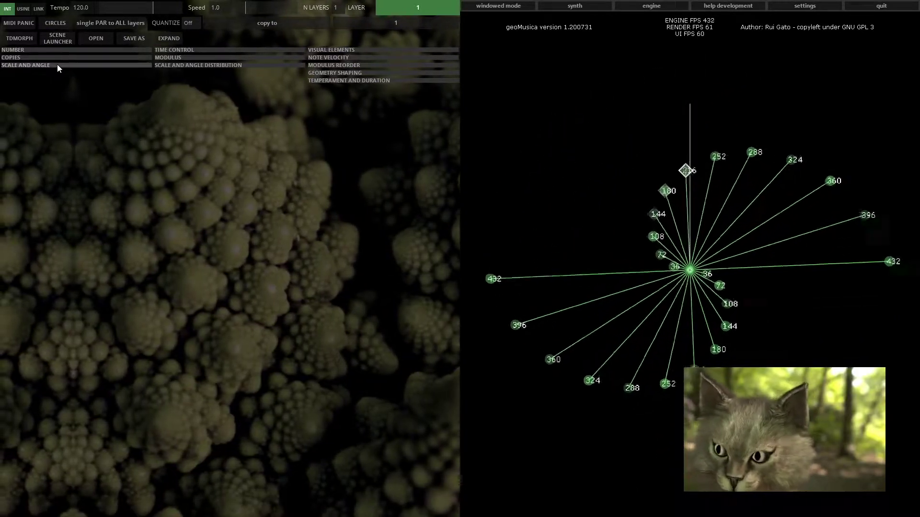
Open the scene launcher and launch init, then scenes 2 through 18 in order.
{"action": "left_click", "coordinate": [50, 39]}
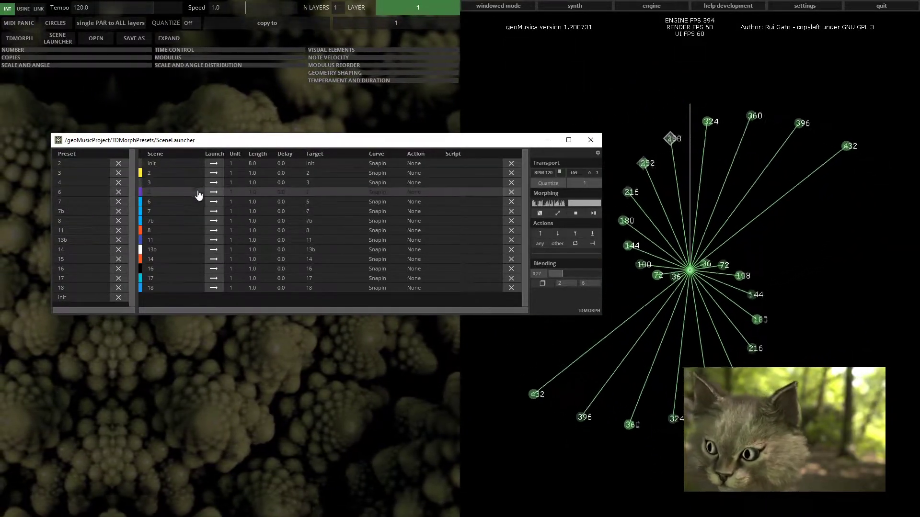
{"action": "left_click", "coordinate": [214, 165]}
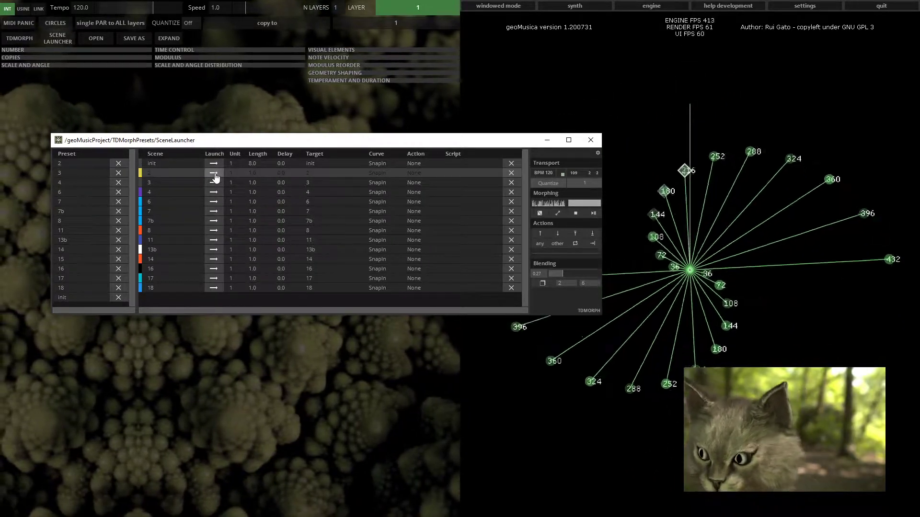
{"action": "left_click", "coordinate": [214, 174]}
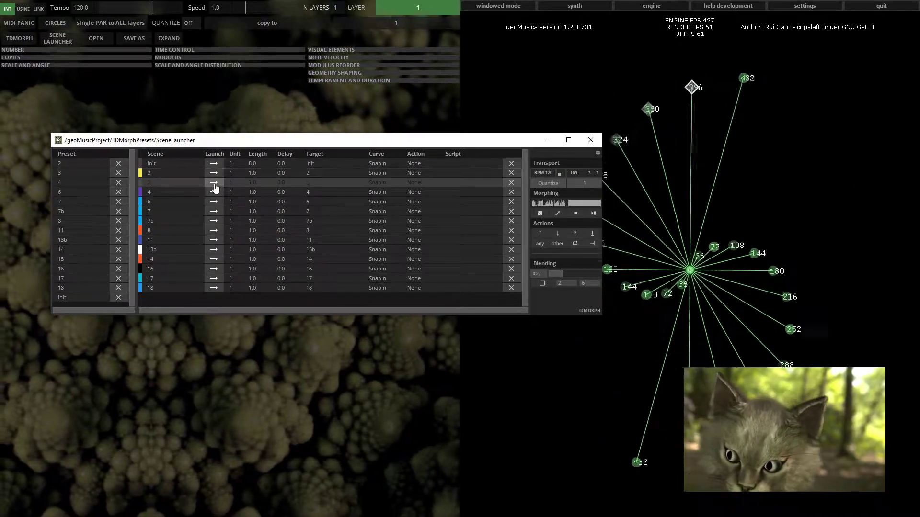
{"action": "left_click", "coordinate": [215, 193]}
{"action": "left_click", "coordinate": [214, 202]}
{"action": "left_click", "coordinate": [214, 211]}
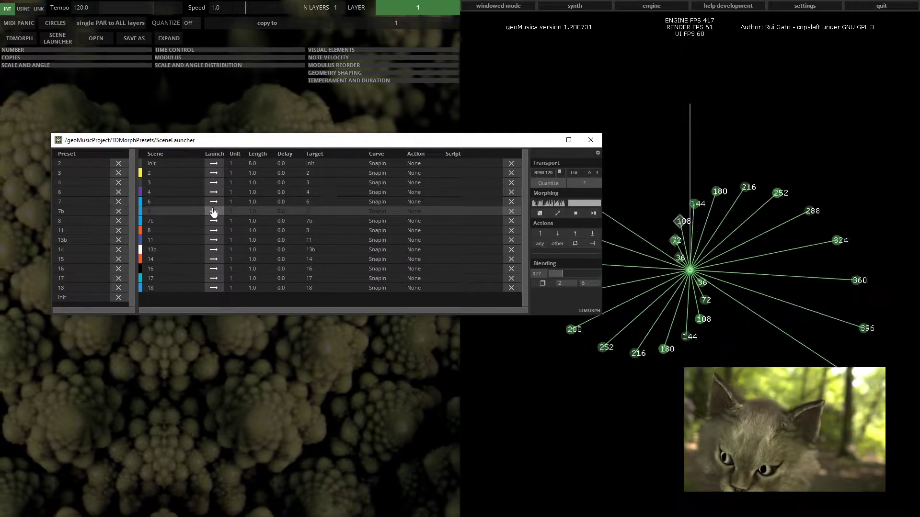
{"action": "left_click", "coordinate": [214, 231]}
{"action": "left_click", "coordinate": [214, 240]}
{"action": "left_click", "coordinate": [214, 250]}
{"action": "left_click", "coordinate": [214, 259]}
{"action": "left_click", "coordinate": [213, 278]}
{"action": "left_click", "coordinate": [213, 288]}
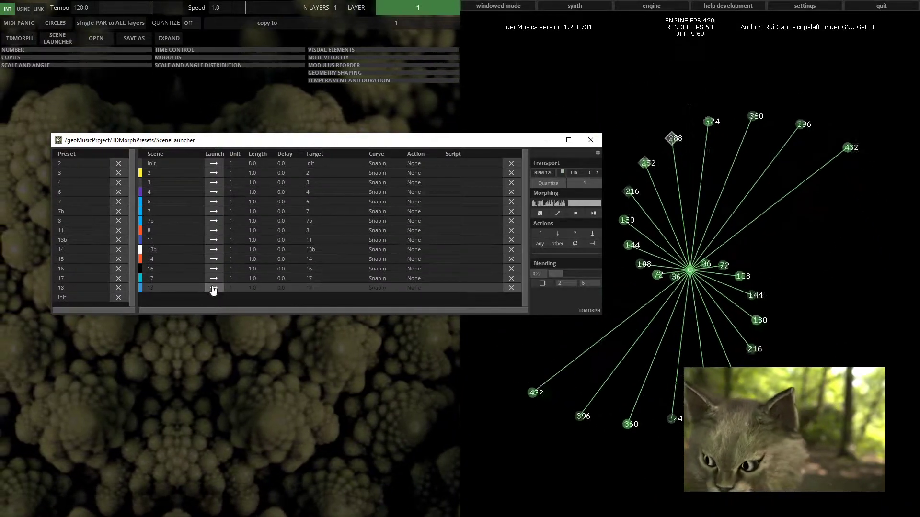
Jump to scene 13b, launch scenes 7 back to 2, jump to 7b, relaunch init and close.
{"action": "left_click", "coordinate": [565, 245]}
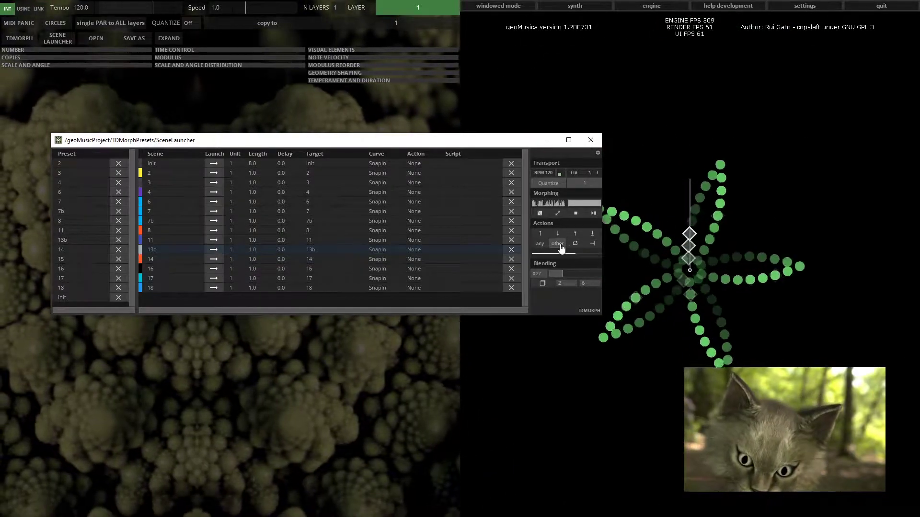
{"action": "left_click", "coordinate": [214, 211]}
{"action": "left_click", "coordinate": [214, 201]}
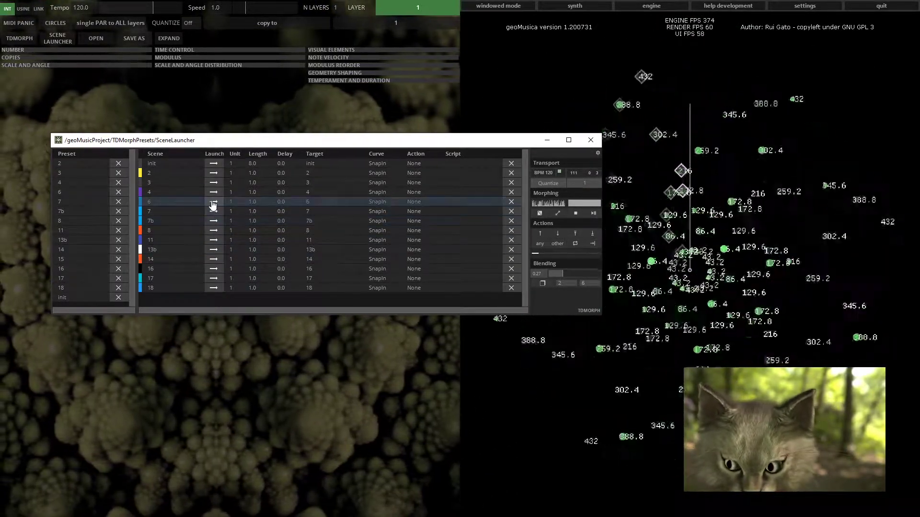
{"action": "left_click", "coordinate": [214, 192]}
{"action": "left_click", "coordinate": [214, 185]}
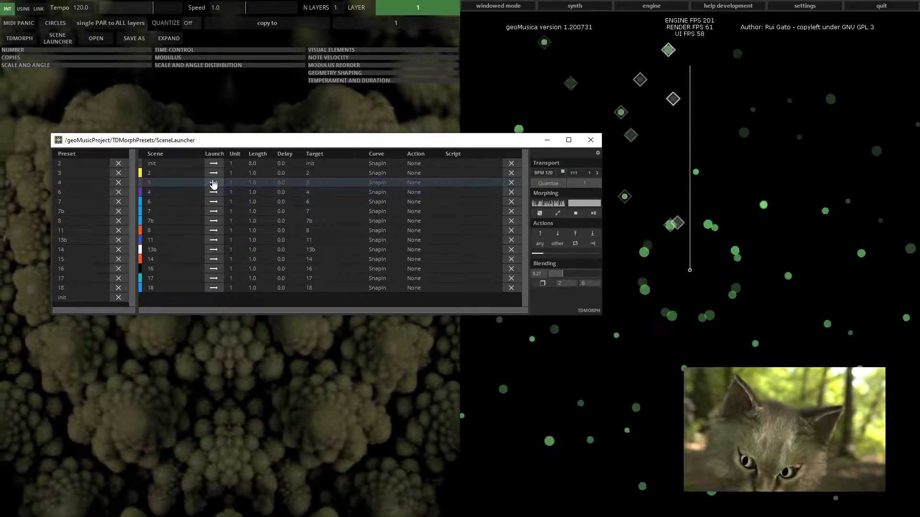
{"action": "left_click", "coordinate": [214, 175]}
{"action": "left_click", "coordinate": [559, 244]}
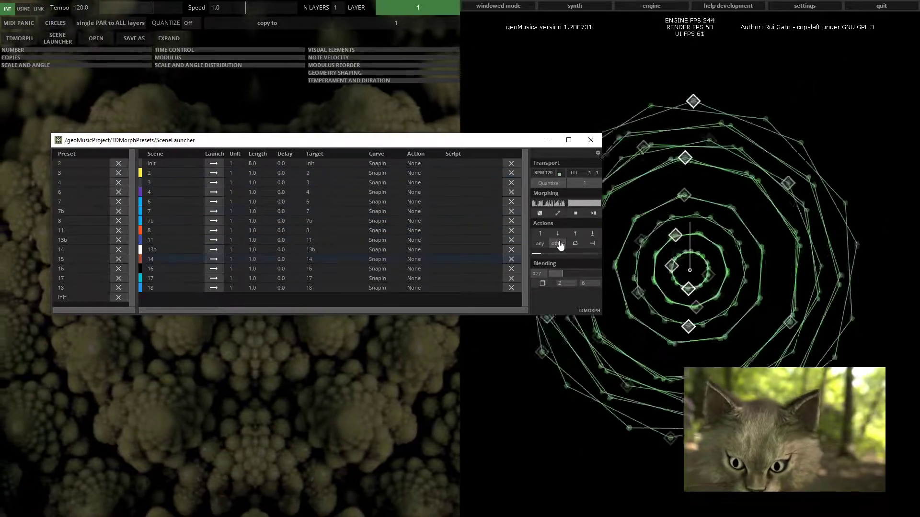
{"action": "left_click", "coordinate": [214, 163]}
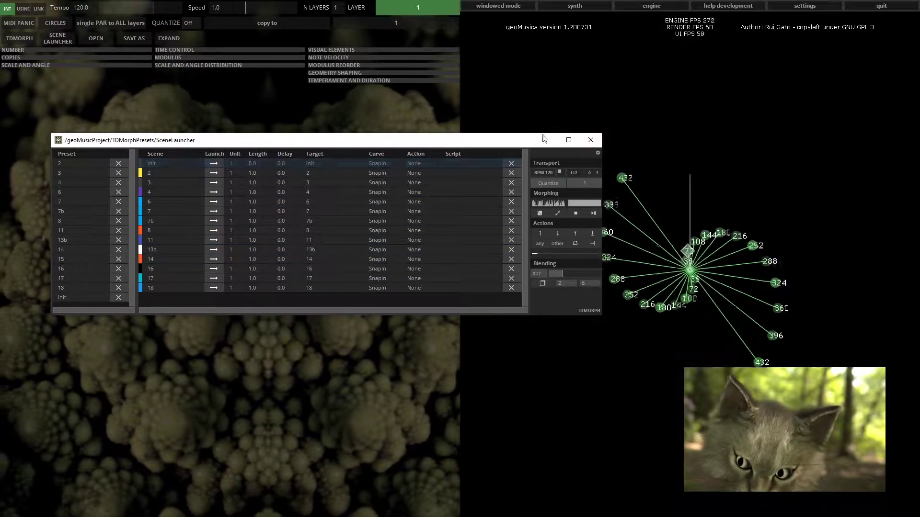
{"action": "left_click", "coordinate": [593, 140]}
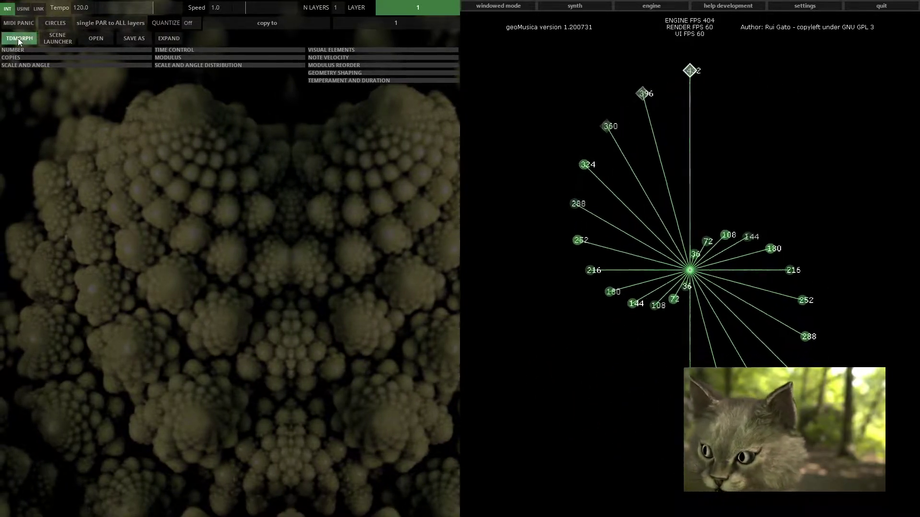
Add Number to TDMorph Container1, capture and recall states, reset it to 0, and close.
{"action": "left_click", "coordinate": [18, 38]}
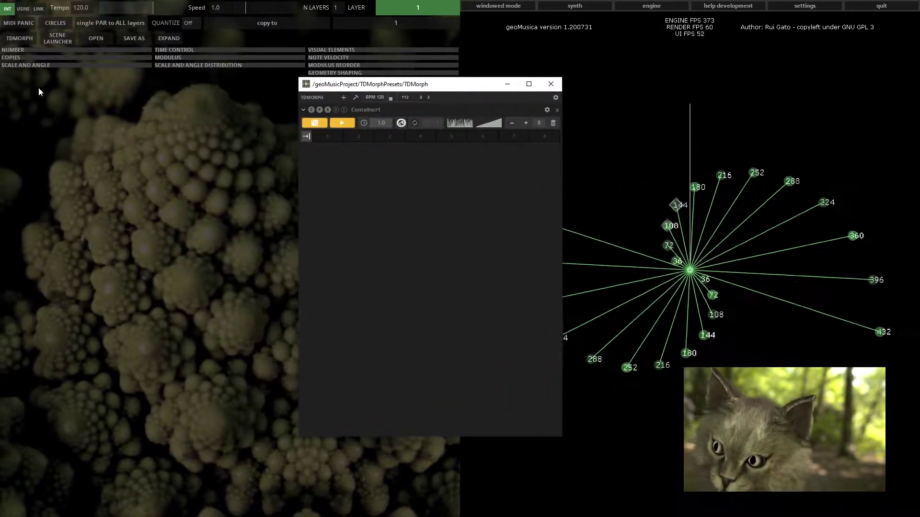
{"action": "left_click", "coordinate": [34, 49]}
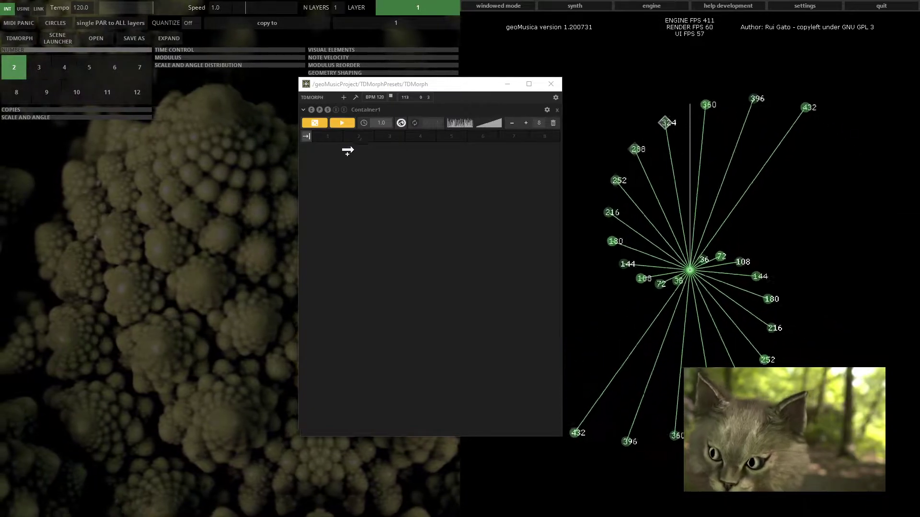
{"action": "left_click_drag", "start_coordinate": [350, 166], "coordinate": [356, 165]}
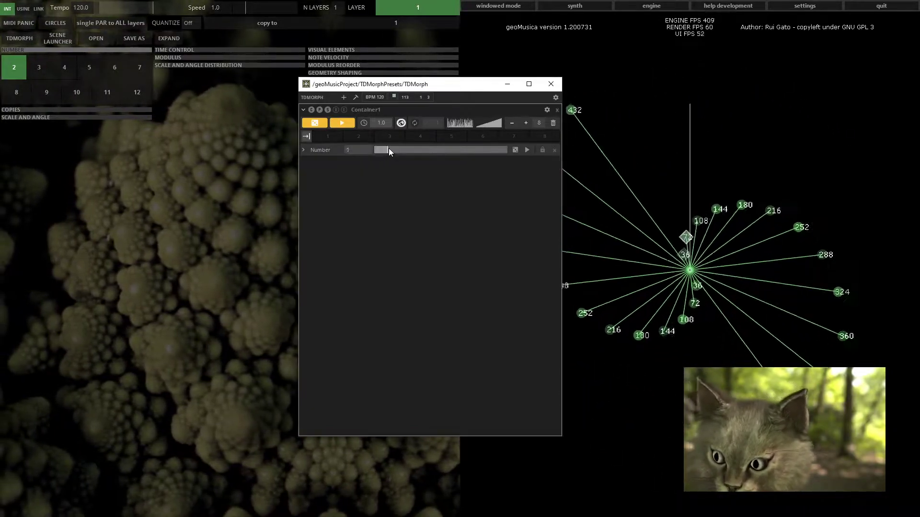
{"action": "left_click_drag", "start_coordinate": [416, 149], "coordinate": [378, 150]}
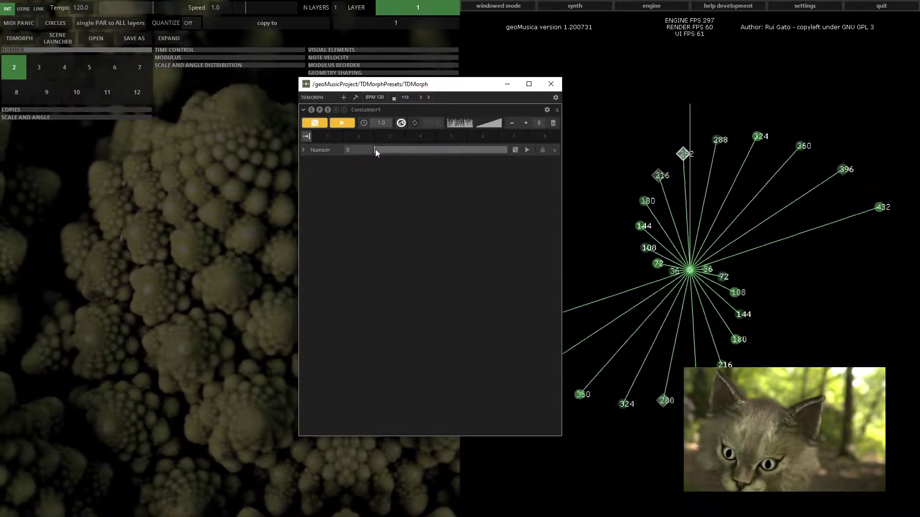
{"action": "left_click", "coordinate": [515, 150]}
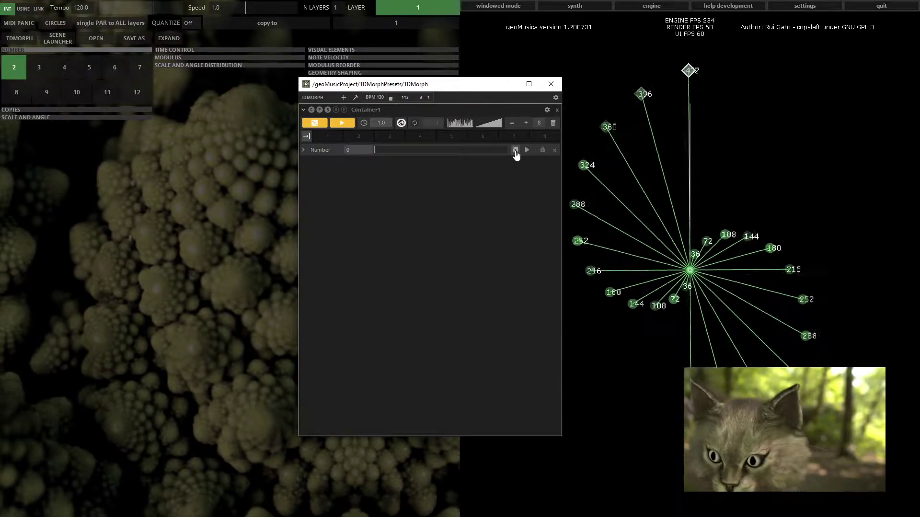
{"action": "left_click", "coordinate": [515, 150]}
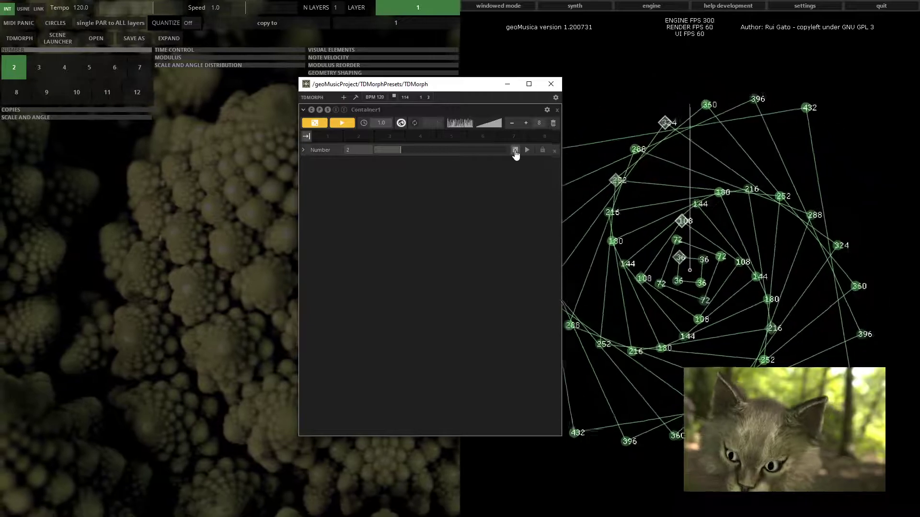
{"action": "left_click", "coordinate": [515, 150]}
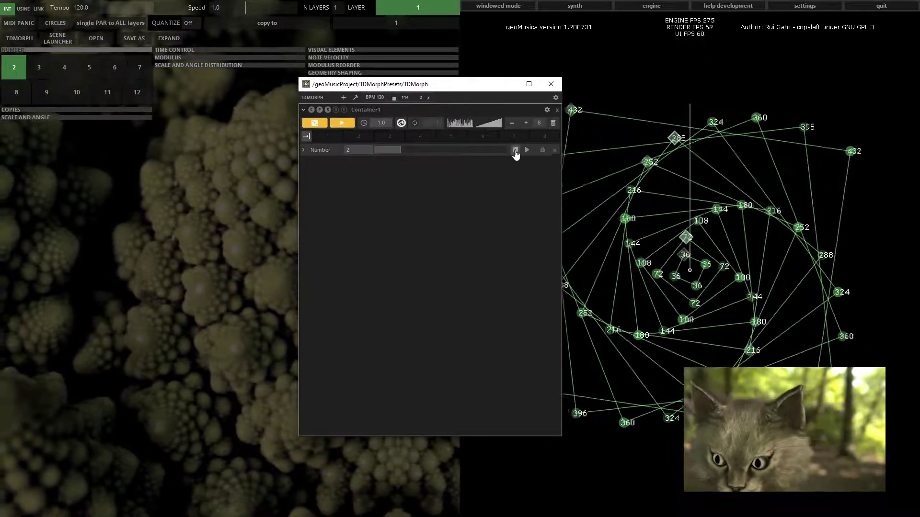
{"action": "left_click_drag", "start_coordinate": [390, 150], "coordinate": [387, 150]}
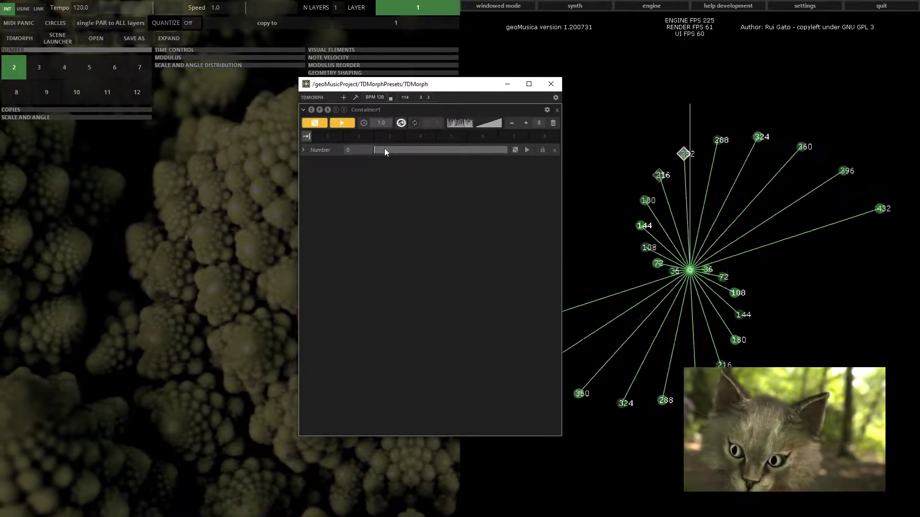
{"action": "left_click", "coordinate": [551, 84]}
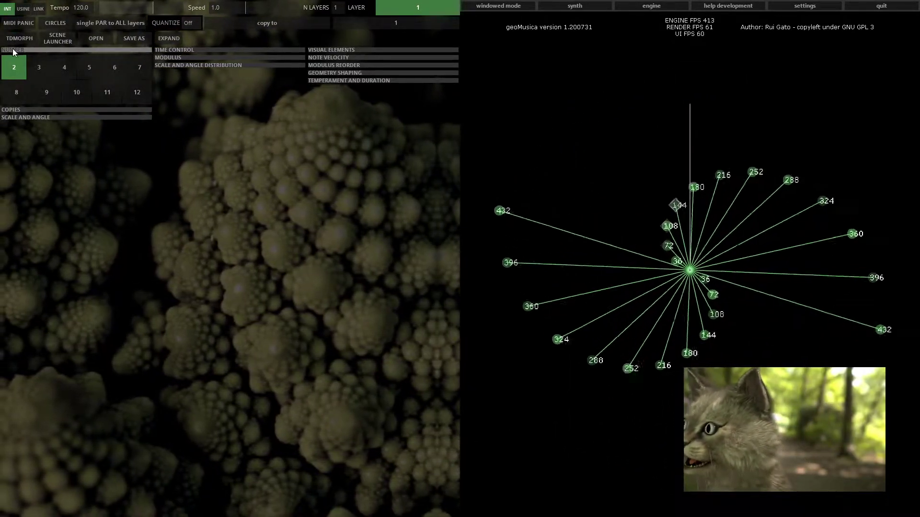
Expand COPIES and SCALE AND ANGLE, set Number to 3, then expand VISUAL ELEMENTS.
{"action": "left_click", "coordinate": [12, 109]}
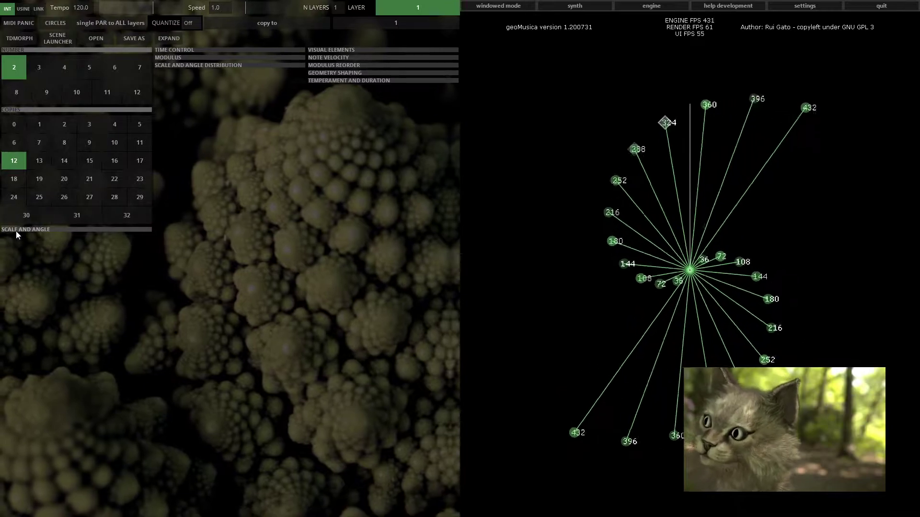
{"action": "left_click", "coordinate": [16, 231]}
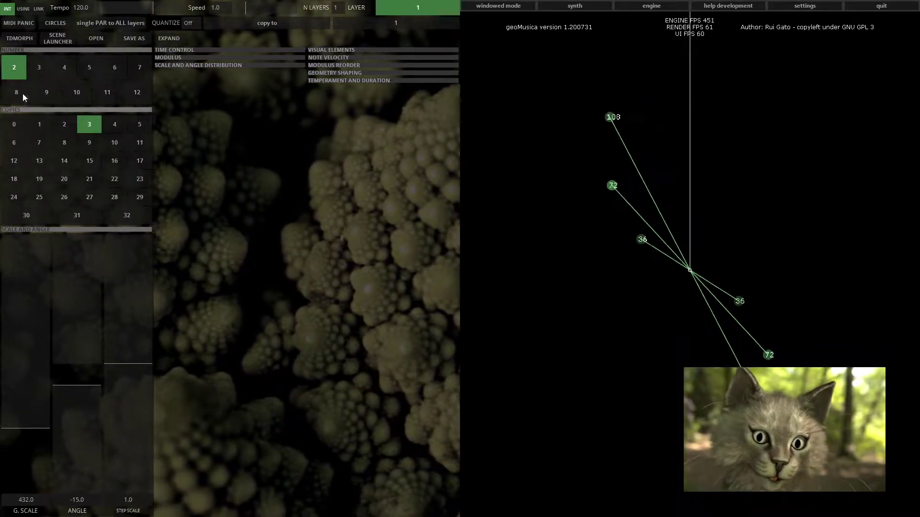
{"action": "left_click", "coordinate": [39, 70]}
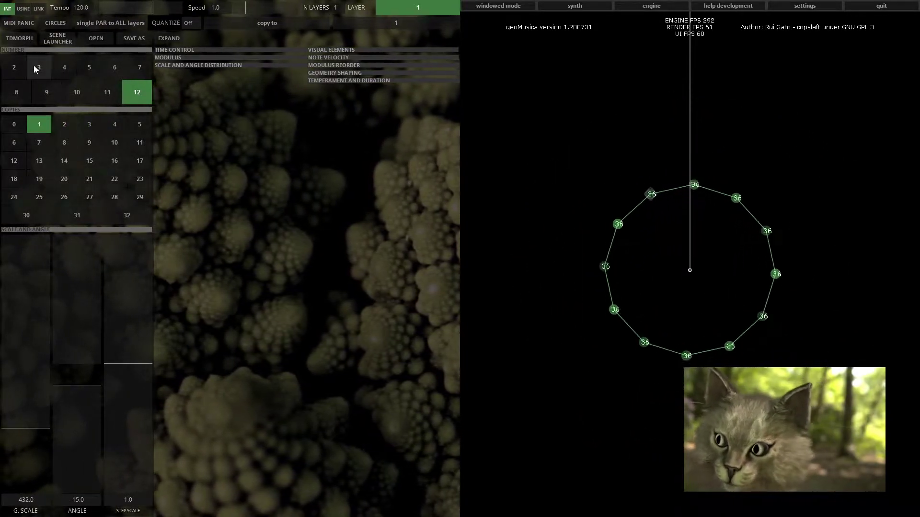
{"action": "left_click", "coordinate": [335, 49]}
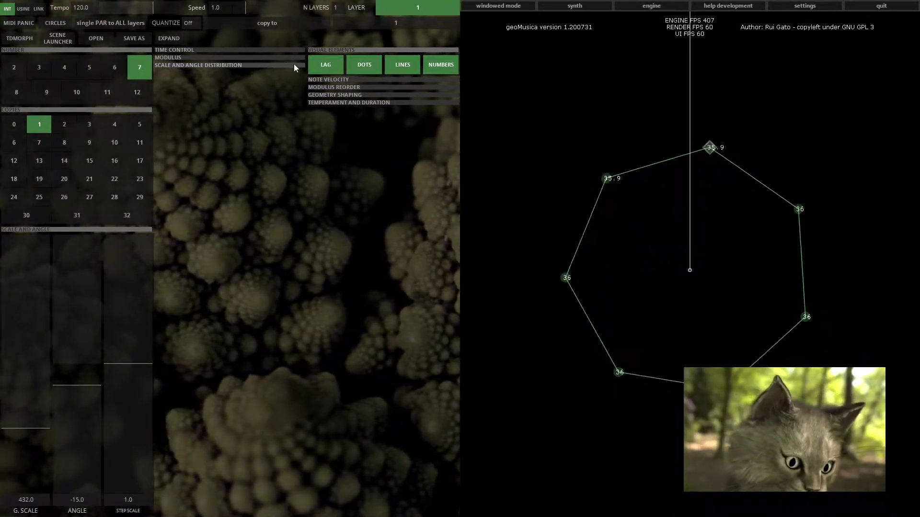
Collapse Visual Elements and drag global scale up to 807.8, then down to about 252.
{"action": "left_click", "coordinate": [321, 49]}
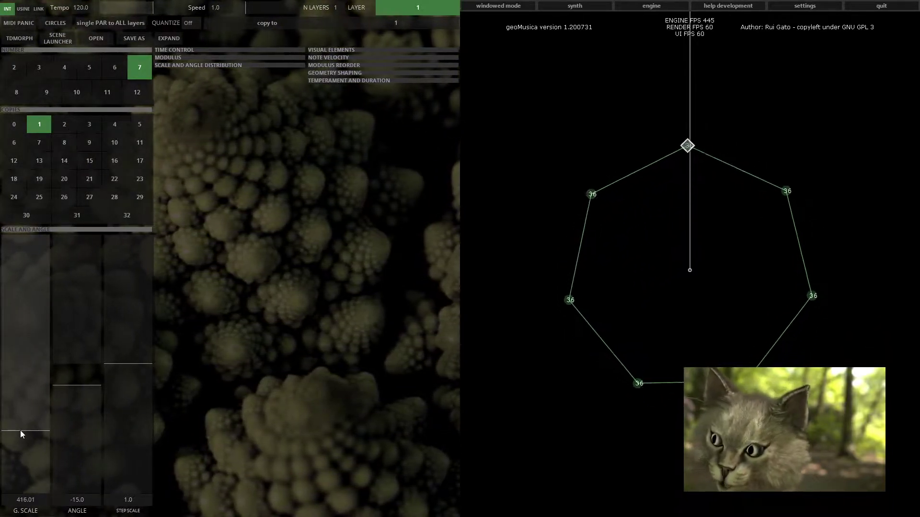
{"action": "left_click_drag", "start_coordinate": [21, 430], "coordinate": [33, 373]}
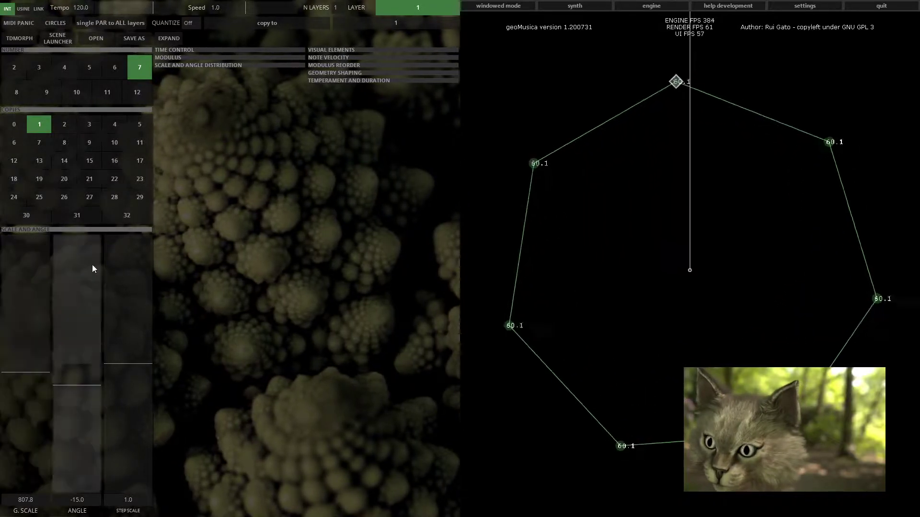
{"action": "left_click", "coordinate": [174, 57]}
{"action": "left_click", "coordinate": [174, 58]}
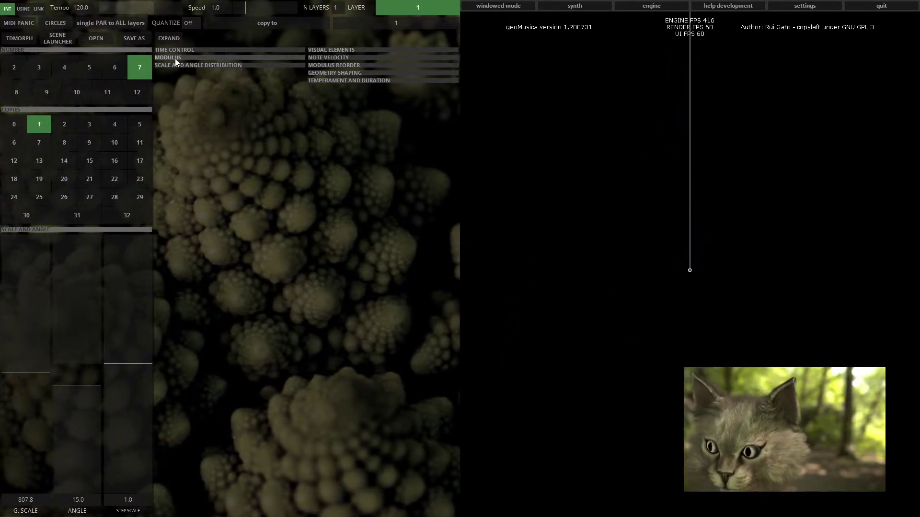
{"action": "mouse_move", "coordinate": [27, 374]}
{"action": "left_mouse_down"}
{"action": "mouse_move", "coordinate": [24, 463]}
{"action": "mouse_move", "coordinate": [28, 365]}
{"action": "left_mouse_up"}
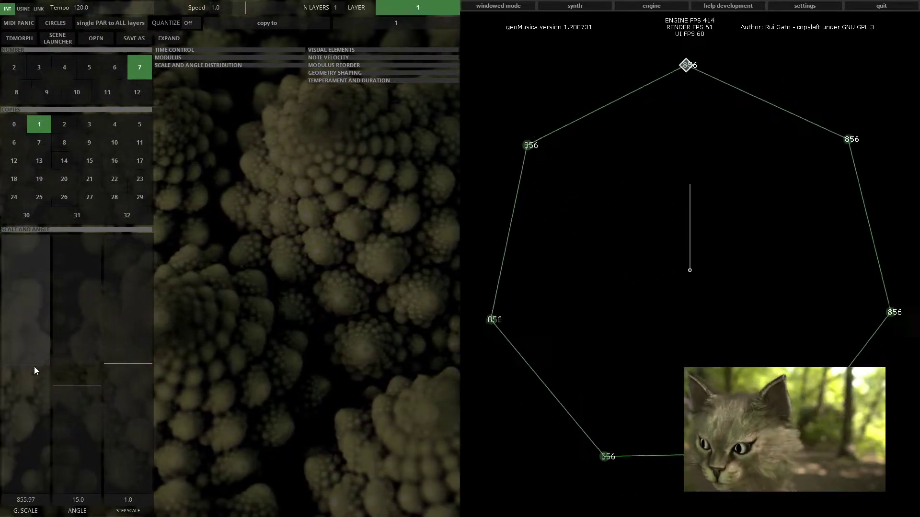
Type a global scale of 432, then change it to 108.
{"action": "left_click", "coordinate": [23, 499]}
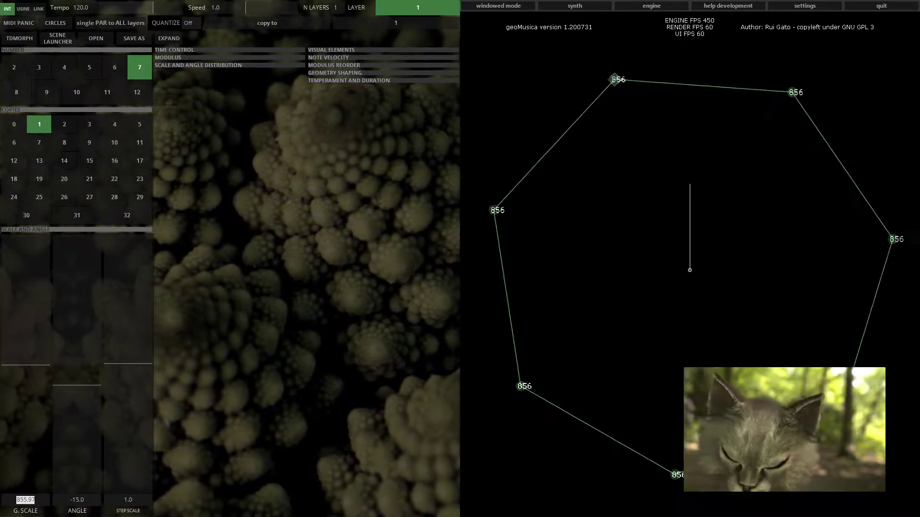
{"action": "type", "text": "432"}
{"action": "key", "text": "Return"}
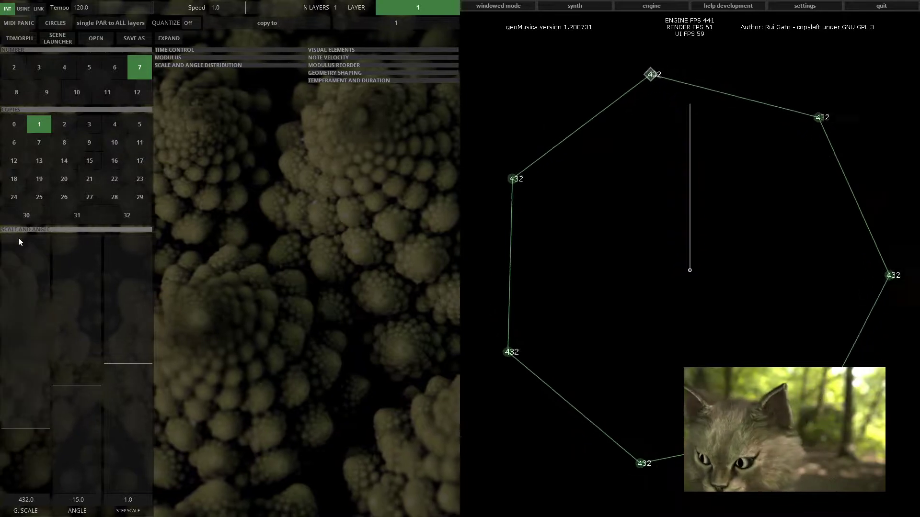
{"action": "left_click", "coordinate": [8, 488]}
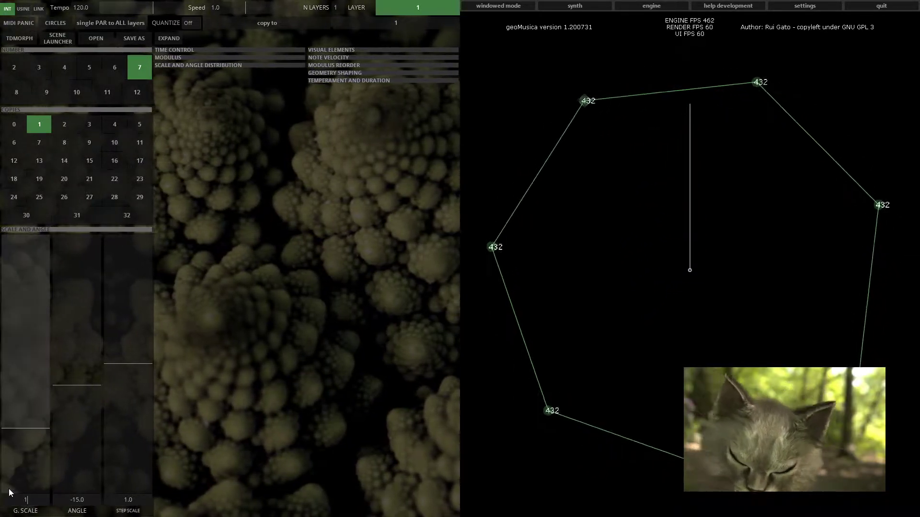
{"action": "type", "text": "108"}
{"action": "key", "text": "Return"}
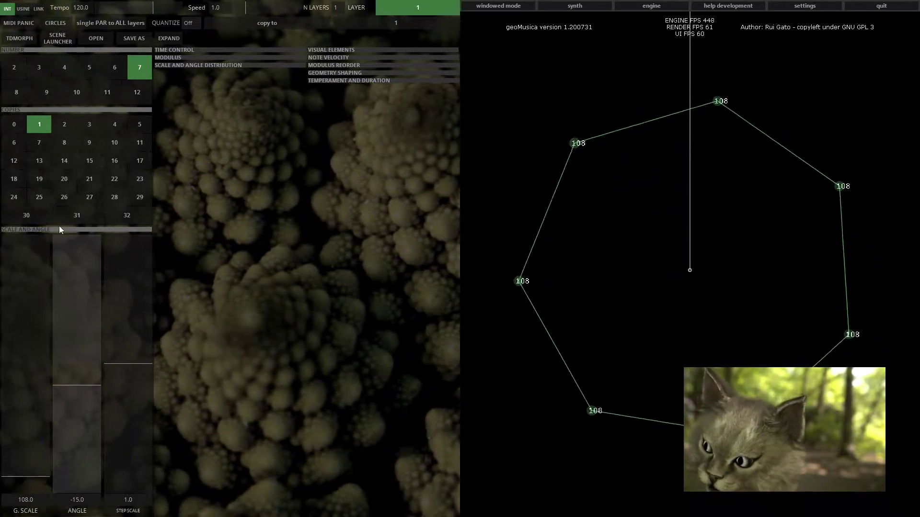
Rotate the heptagon to angle 21.24 and vary note values and step scale across copies.
{"action": "scroll", "coordinate": [67, 179], "scroll_direction": "down", "scroll_amount": 1}
{"action": "scroll", "coordinate": [56, 176], "scroll_direction": "up", "scroll_amount": 5}
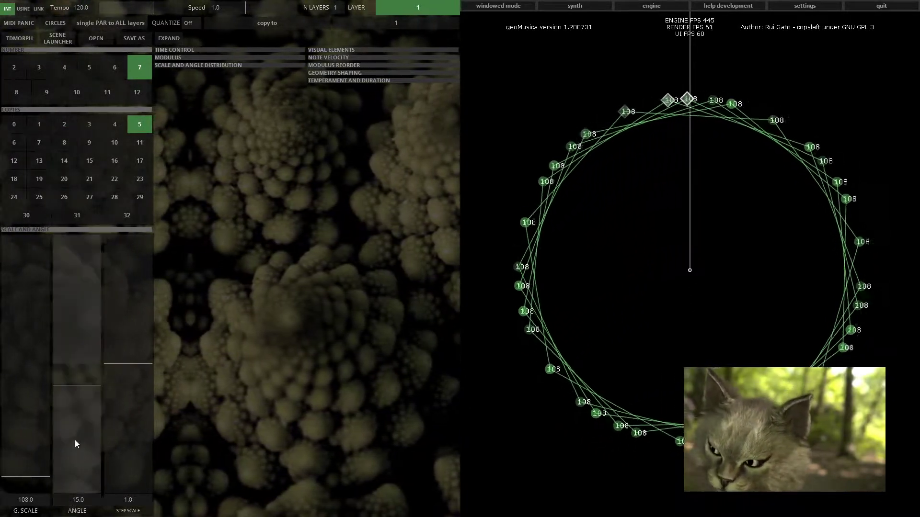
{"action": "left_click_drag", "start_coordinate": [76, 384], "coordinate": [79, 418]}
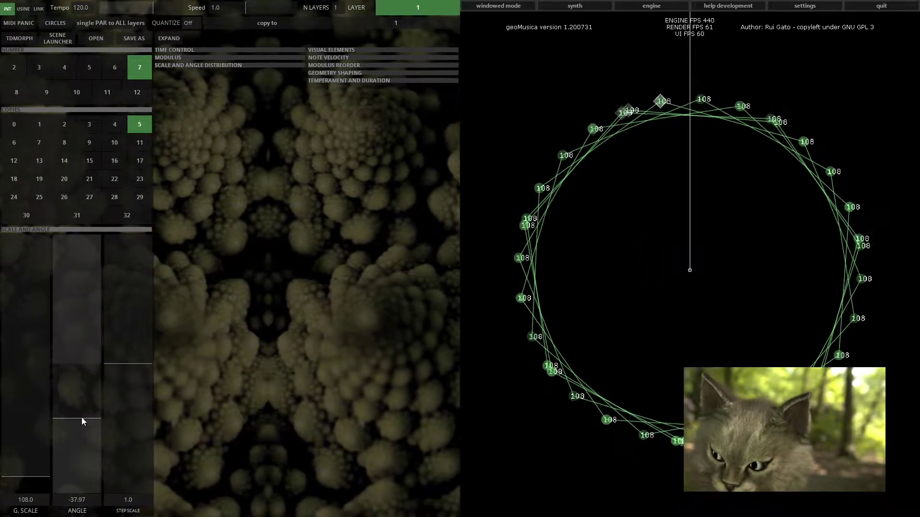
{"action": "left_click_drag", "start_coordinate": [82, 416], "coordinate": [83, 382]}
{"action": "left_click_drag", "start_coordinate": [81, 335], "coordinate": [88, 334]}
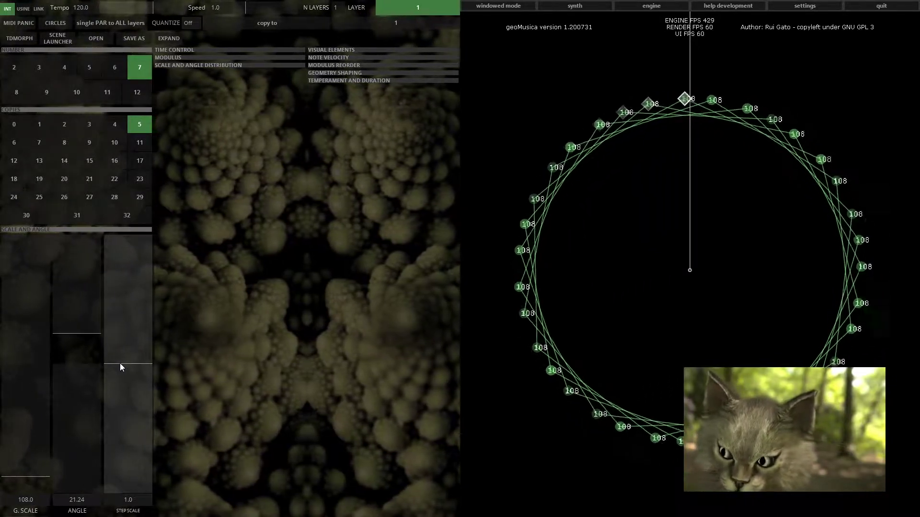
{"action": "left_click_drag", "start_coordinate": [120, 363], "coordinate": [130, 347]}
{"action": "left_click_drag", "start_coordinate": [128, 403], "coordinate": [129, 345]}
Raise copies to 15, return to a single heptagon, and set step scale to 1.0.
{"action": "left_click", "coordinate": [90, 161]}
{"action": "left_click", "coordinate": [130, 287]}
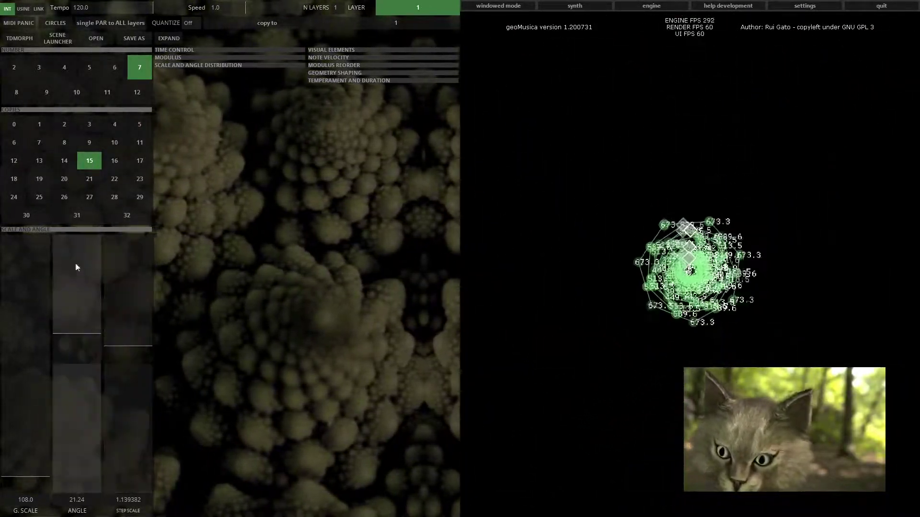
{"action": "left_click", "coordinate": [140, 143]}
{"action": "key", "text": "Left"}
{"action": "key", "text": "Left"}
{"action": "key", "text": "Left"}
{"action": "key", "text": "Left"}
{"action": "key", "text": "Left"}
{"action": "key", "text": "Left"}
{"action": "key", "text": "Left"}
{"action": "key", "text": "Left"}
{"action": "key", "text": "Left"}
{"action": "key", "text": "Left"}
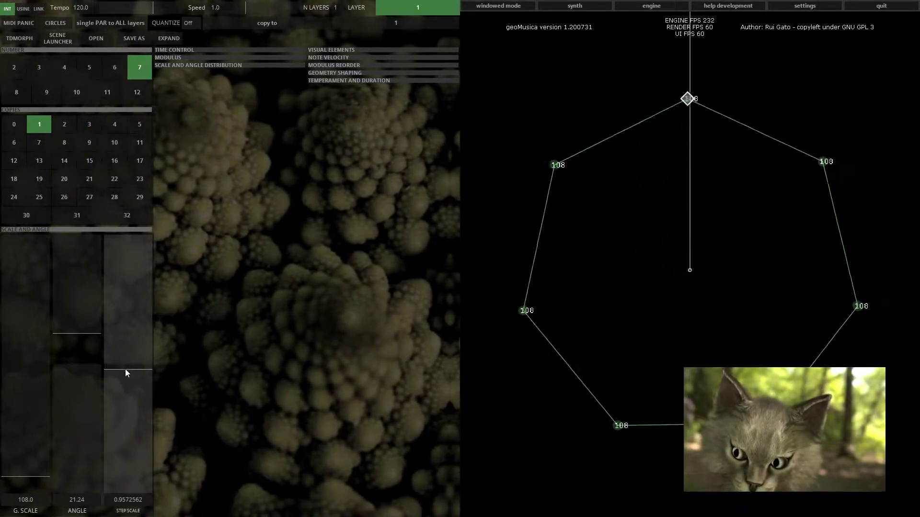
{"action": "left_click_drag", "start_coordinate": [126, 367], "coordinate": [125, 370]}
{"action": "type", "text": "1"}
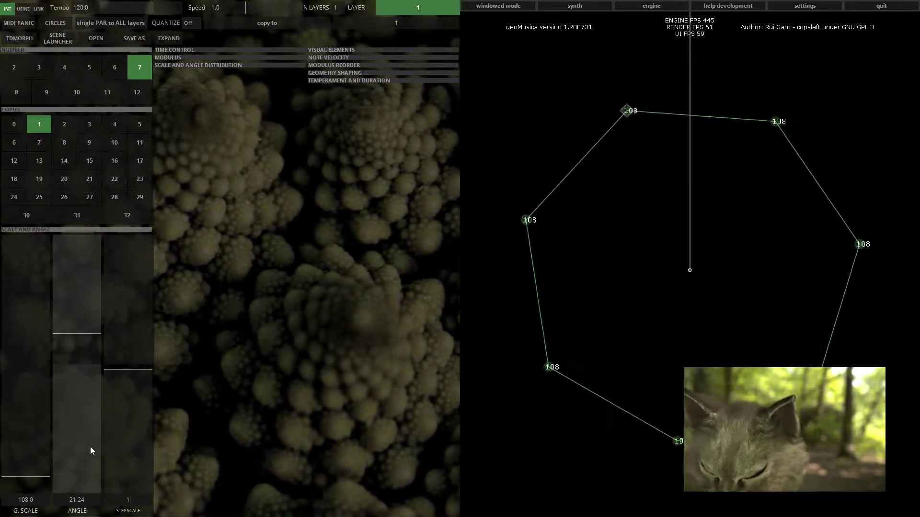
{"action": "key", "text": "Return"}
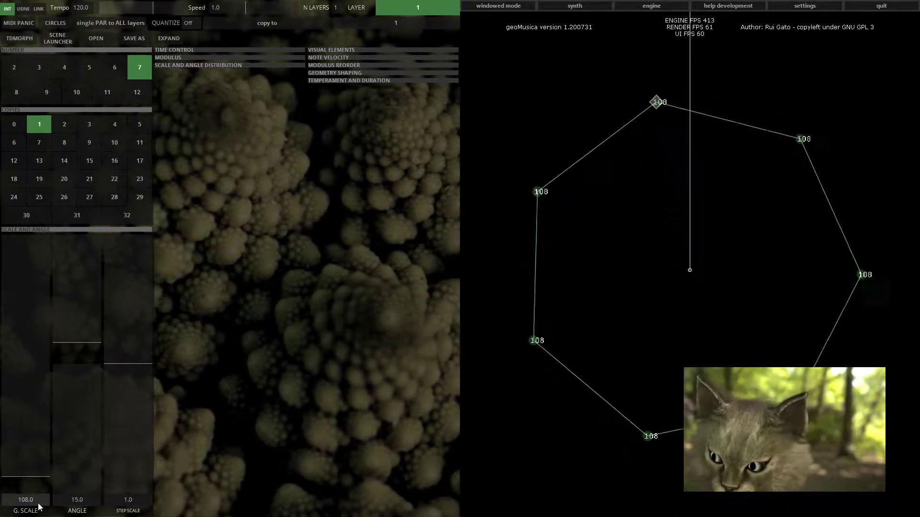
Expand Time Control, Modulus and Scale and Angle Distribution, and sync rotation to tempo.
{"action": "left_click", "coordinate": [165, 49]}
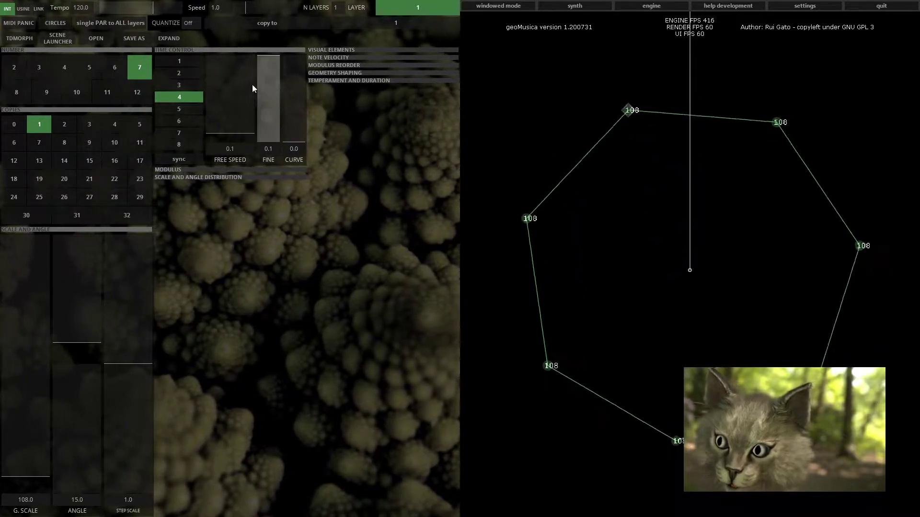
{"action": "left_click", "coordinate": [213, 170]}
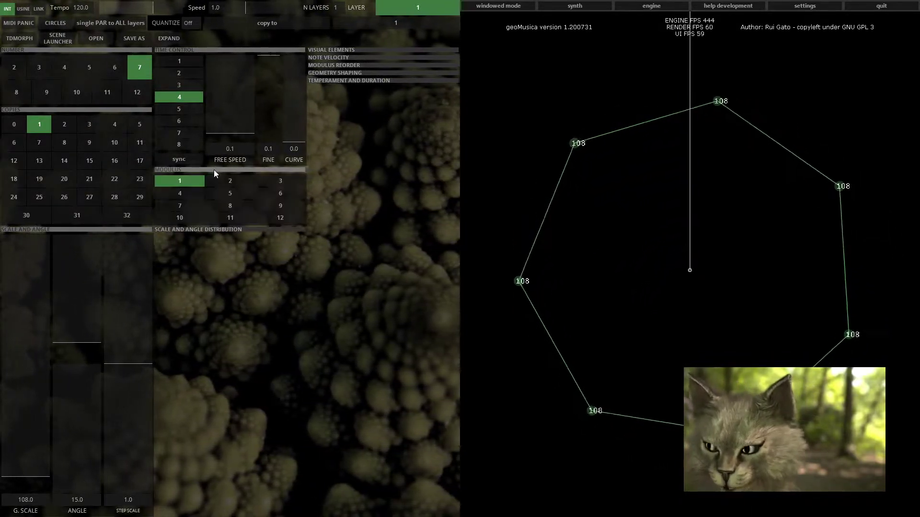
{"action": "left_click", "coordinate": [204, 229]}
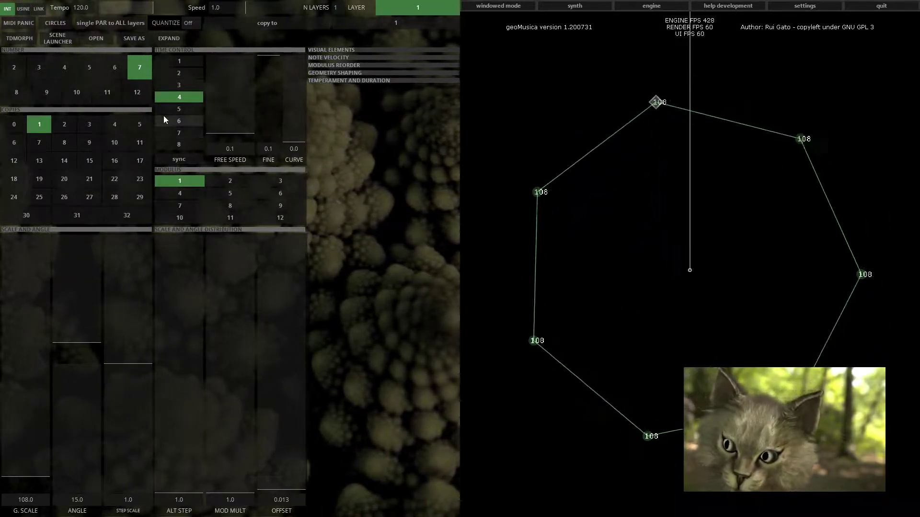
{"action": "left_click", "coordinate": [174, 159]}
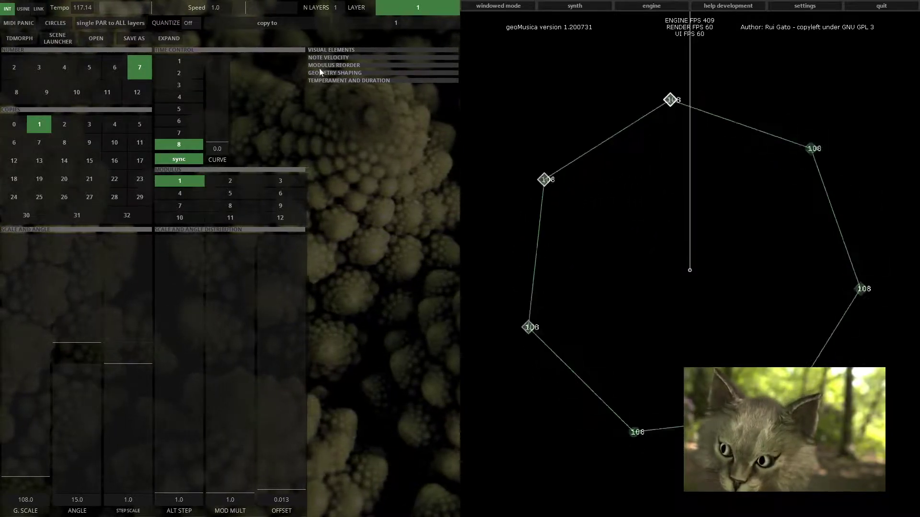
Raise maximum note velocity to 94 under Visual Elements, then collapse those sections.
{"action": "left_click", "coordinate": [321, 50]}
{"action": "left_click", "coordinate": [324, 80]}
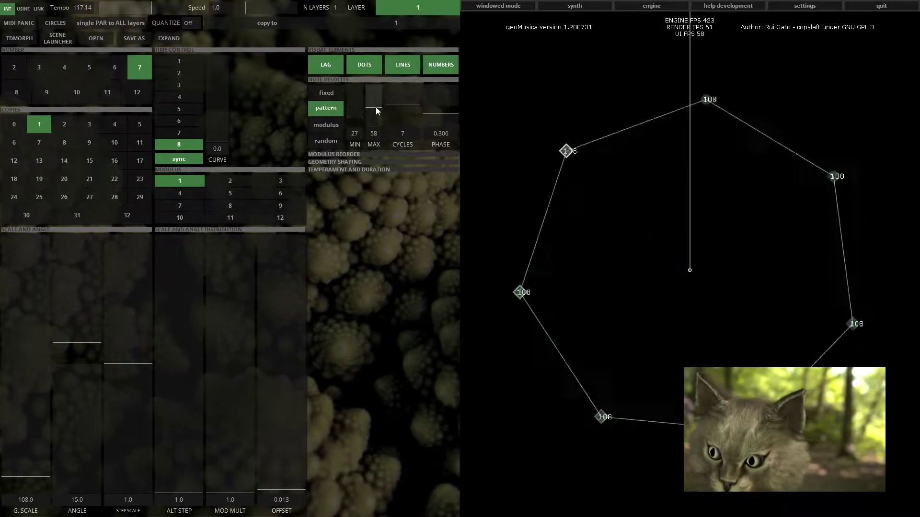
{"action": "left_click_drag", "start_coordinate": [375, 106], "coordinate": [375, 96]}
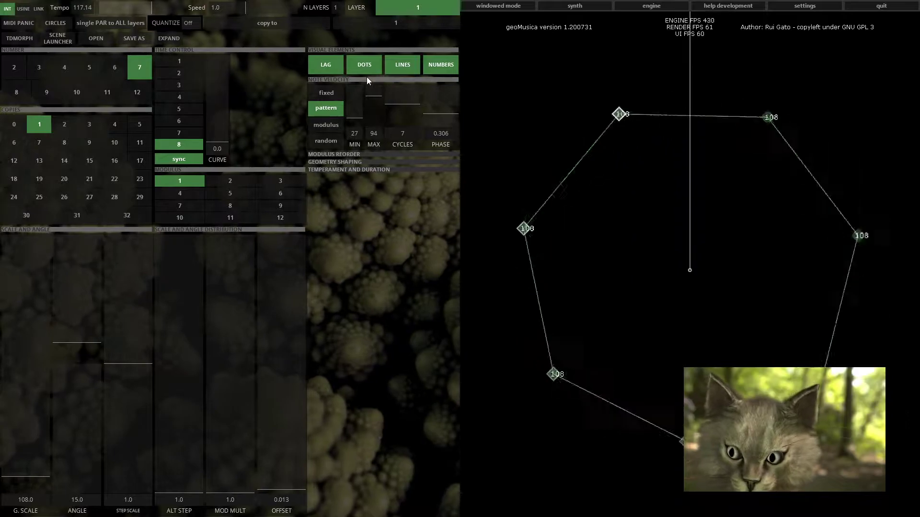
{"action": "left_click", "coordinate": [366, 76]}
{"action": "left_click", "coordinate": [364, 49]}
Set division to 4, turn off sync, raise free speed to 0.281, and reset curve to 0.0.
{"action": "left_click", "coordinate": [186, 109]}
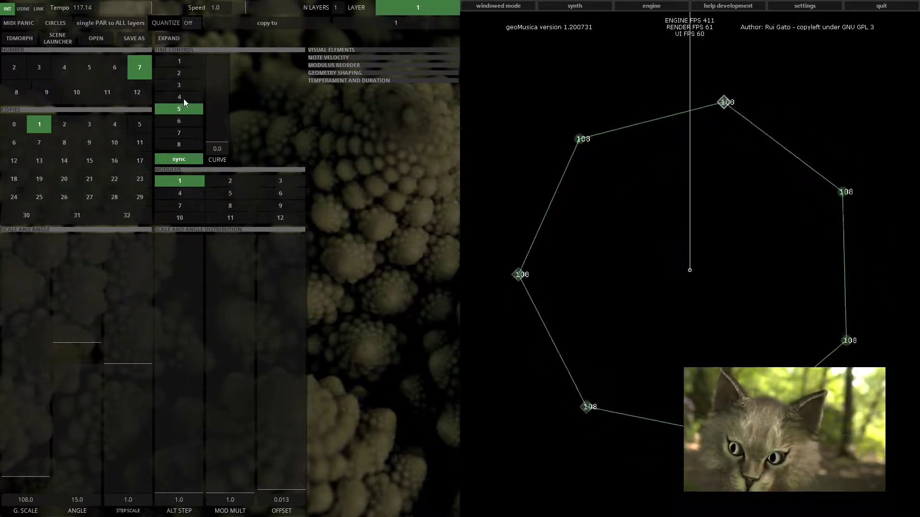
{"action": "left_click", "coordinate": [184, 98]}
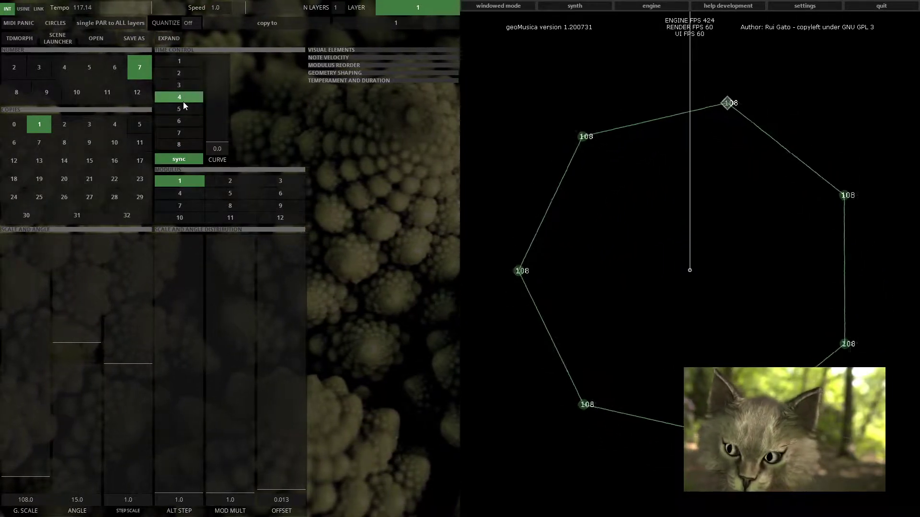
{"action": "left_click", "coordinate": [179, 158]}
{"action": "mouse_move", "coordinate": [231, 130]}
{"action": "left_mouse_down"}
{"action": "mouse_move", "coordinate": [227, 29]}
{"action": "mouse_move", "coordinate": [227, 134]}
{"action": "left_mouse_up"}
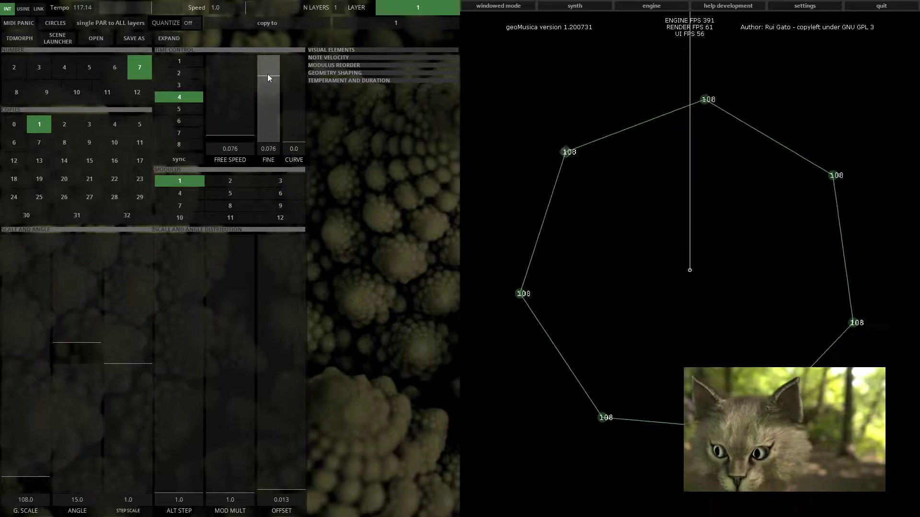
{"action": "mouse_move", "coordinate": [234, 128]}
{"action": "left_mouse_down"}
{"action": "mouse_move", "coordinate": [236, 79]}
{"action": "mouse_move", "coordinate": [235, 134]}
{"action": "left_mouse_up"}
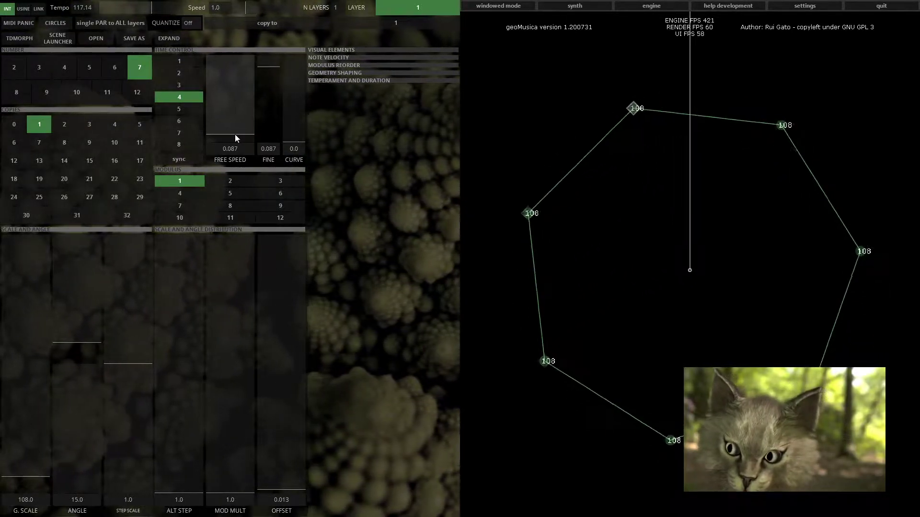
{"action": "left_click_drag", "start_coordinate": [289, 141], "coordinate": [292, 57]}
{"action": "mouse_move", "coordinate": [235, 123]}
{"action": "left_mouse_down"}
{"action": "mouse_move", "coordinate": [227, 135]}
{"action": "mouse_move", "coordinate": [232, 116]}
{"action": "left_mouse_up"}
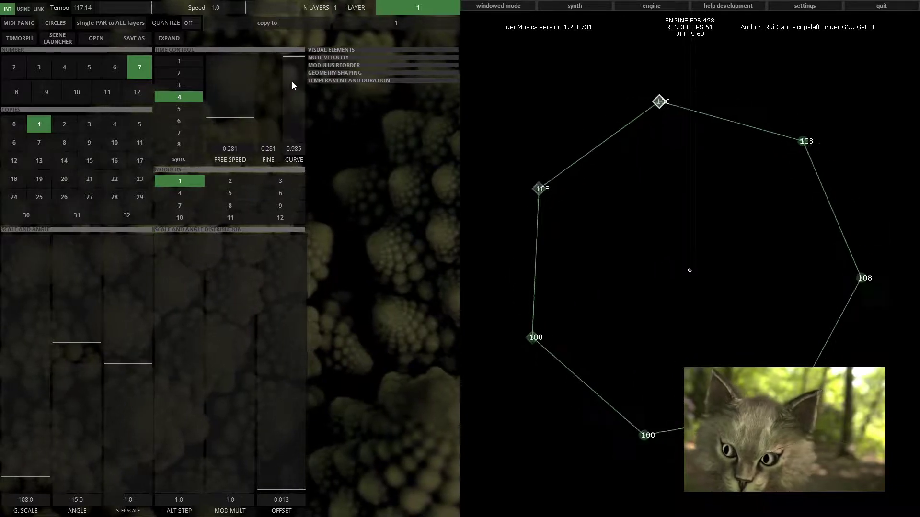
{"action": "left_click_drag", "start_coordinate": [291, 82], "coordinate": [291, 144]}
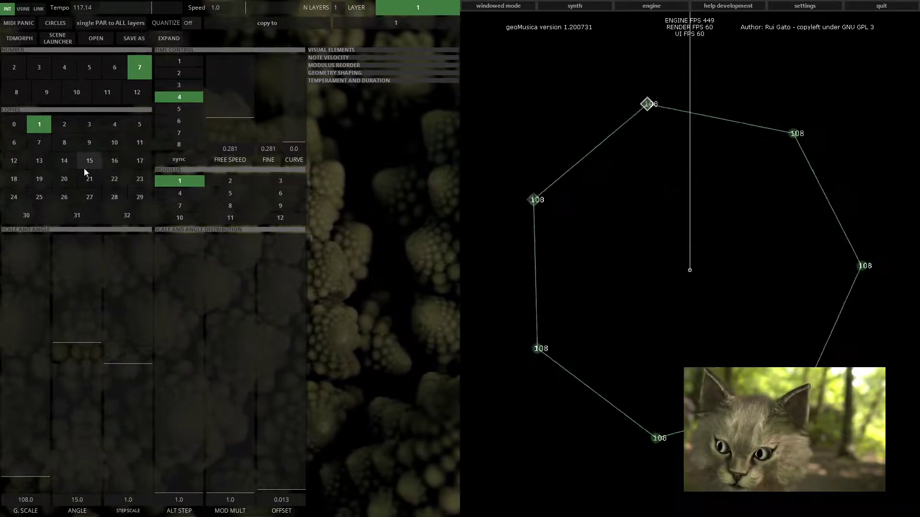
Lower the free speed slightly and set the modulus to 6 for concentric heptagons.
{"action": "left_click_drag", "start_coordinate": [236, 120], "coordinate": [226, 134]}
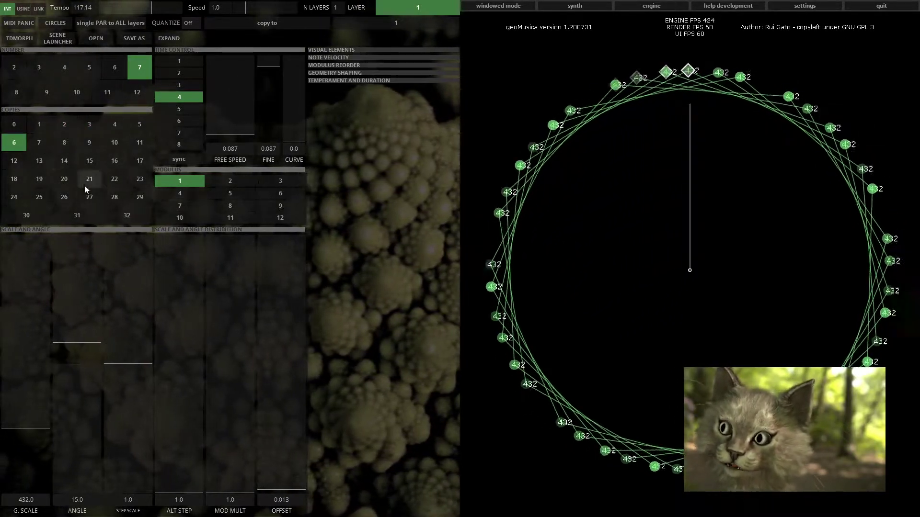
{"action": "left_click", "coordinate": [269, 193]}
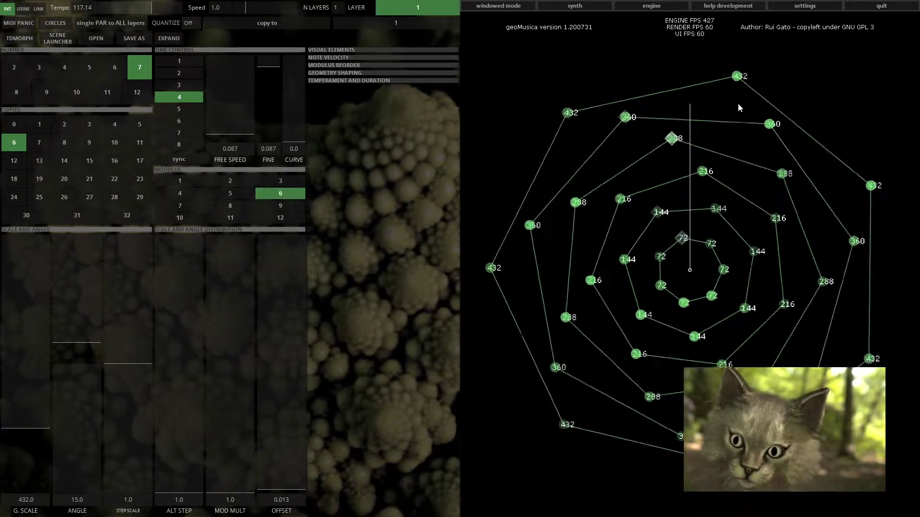
{"action": "left_click", "coordinate": [329, 58]}
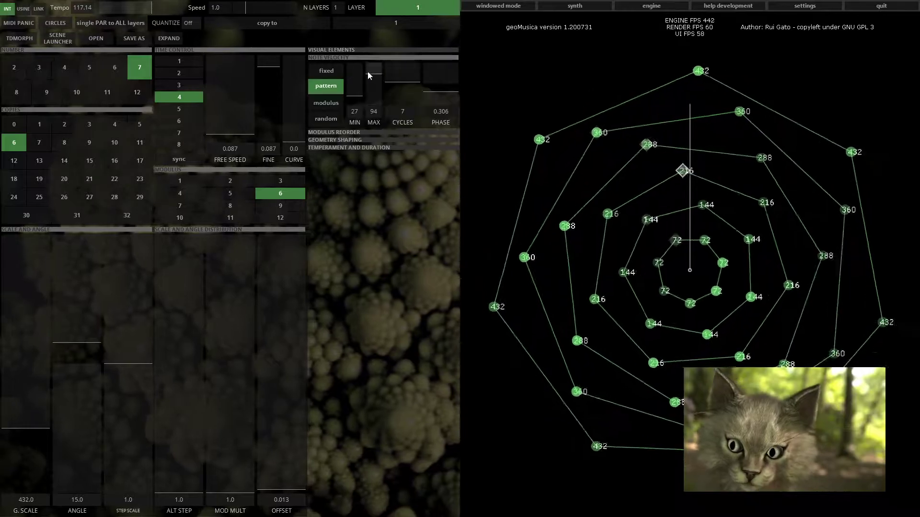
{"action": "left_click", "coordinate": [371, 58]}
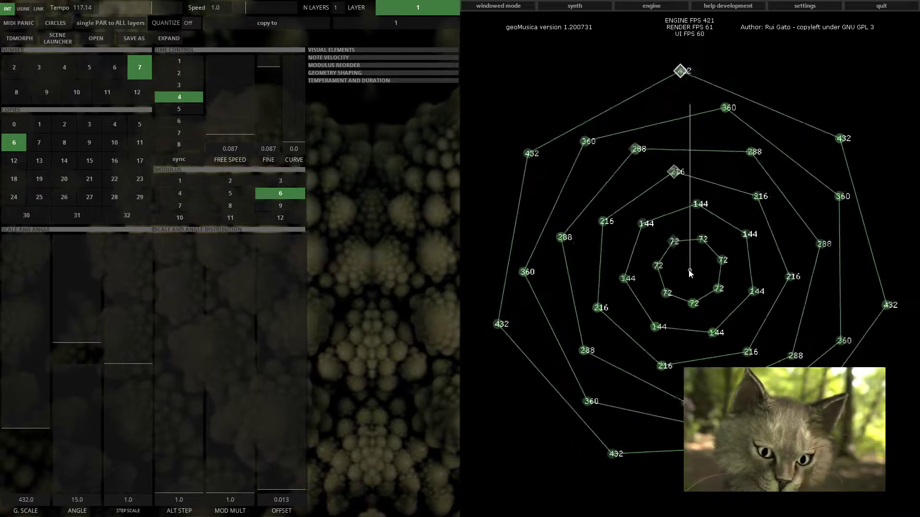
Step the modulus down from 5 through 4 and 2 to 1.
{"action": "left_click", "coordinate": [221, 198]}
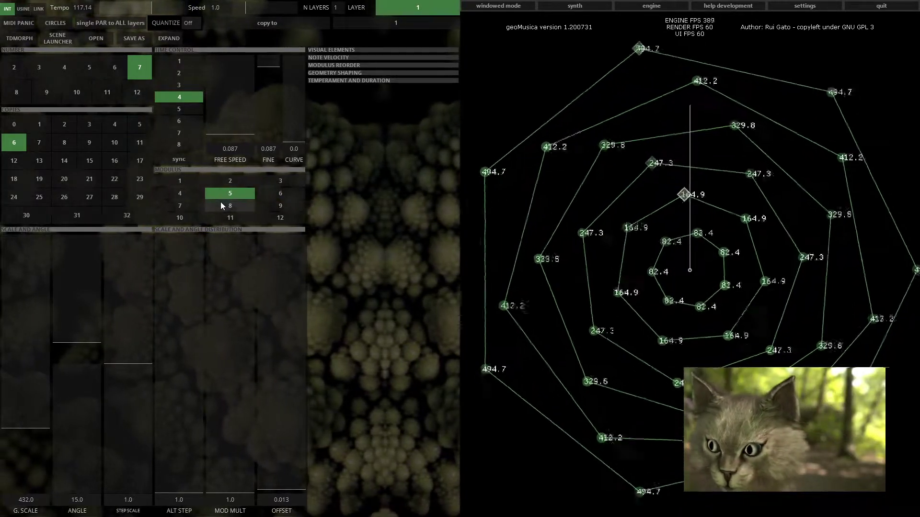
{"action": "key", "text": "Left"}
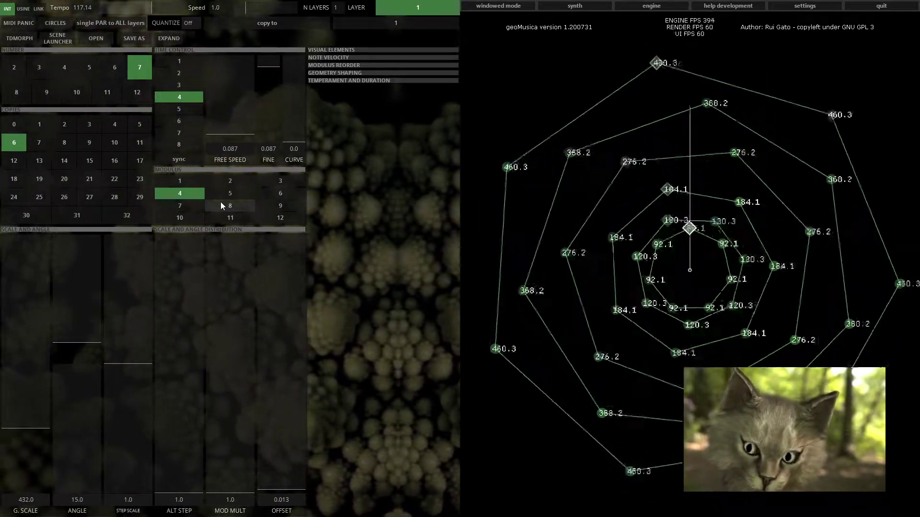
{"action": "key", "text": "Left"}
{"action": "key", "text": "Left"}
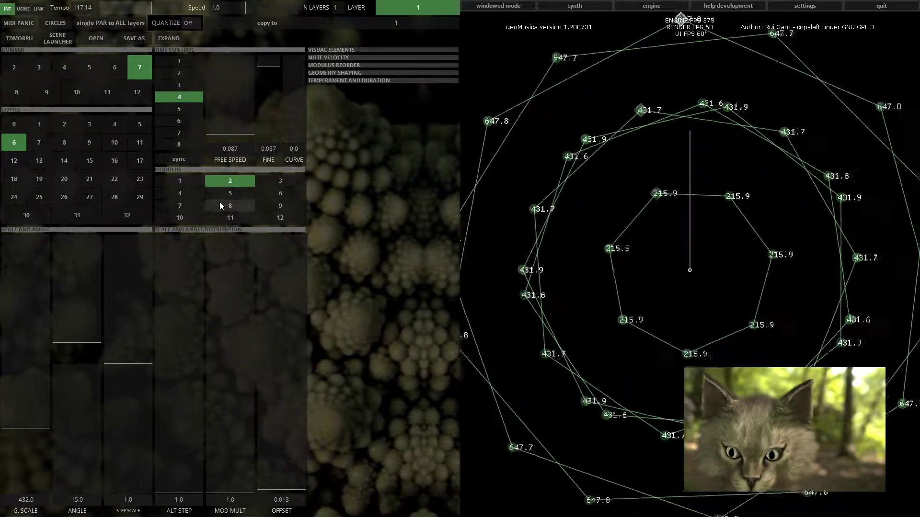
{"action": "key", "text": "Left"}
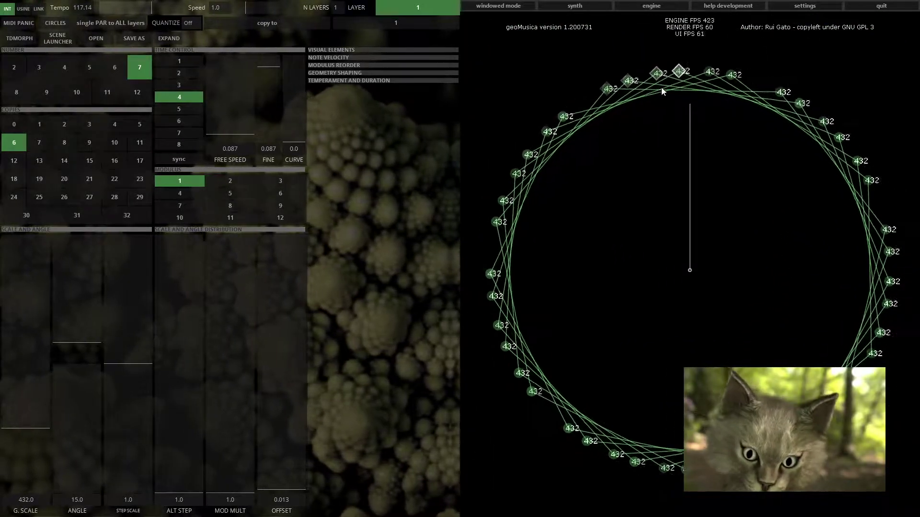
Reset copies to 0, add two copies, and raise alt step to separate them.
{"action": "key", "text": "Up"}
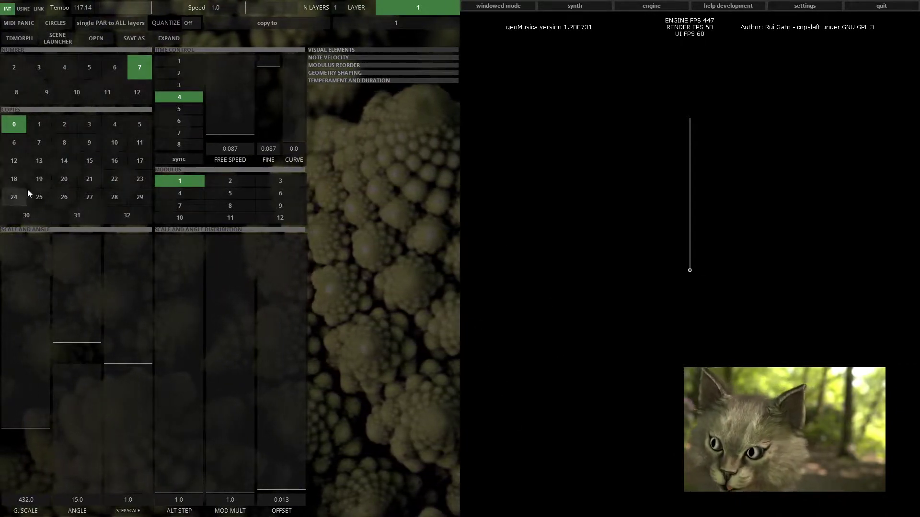
{"action": "left_click", "coordinate": [41, 126]}
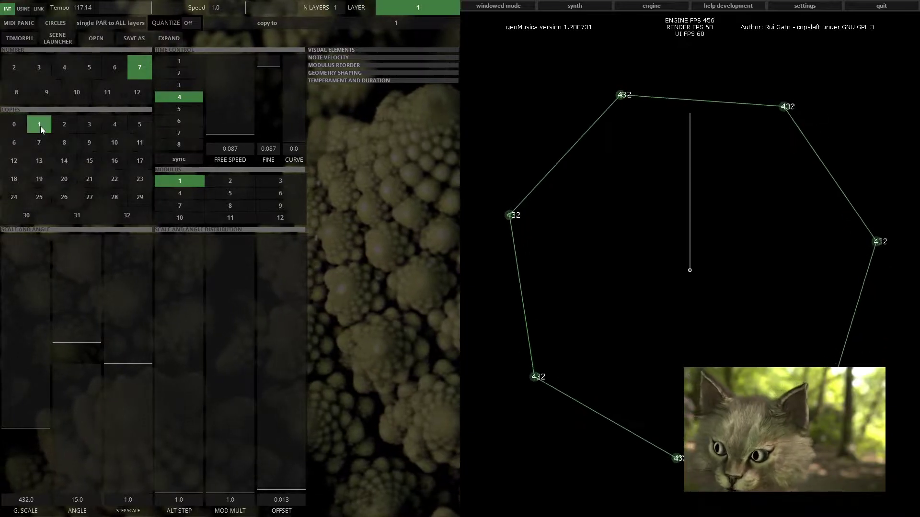
{"action": "left_click", "coordinate": [64, 124]}
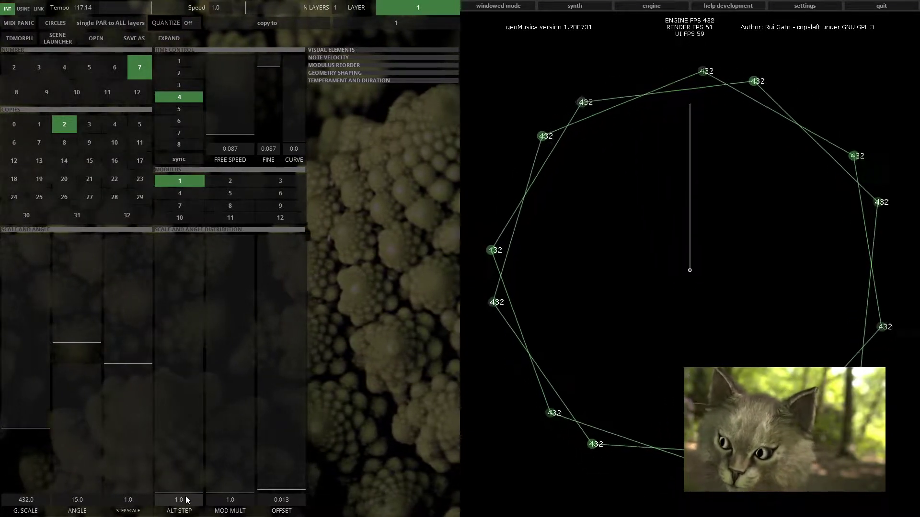
{"action": "left_click_drag", "start_coordinate": [185, 492], "coordinate": [185, 458]}
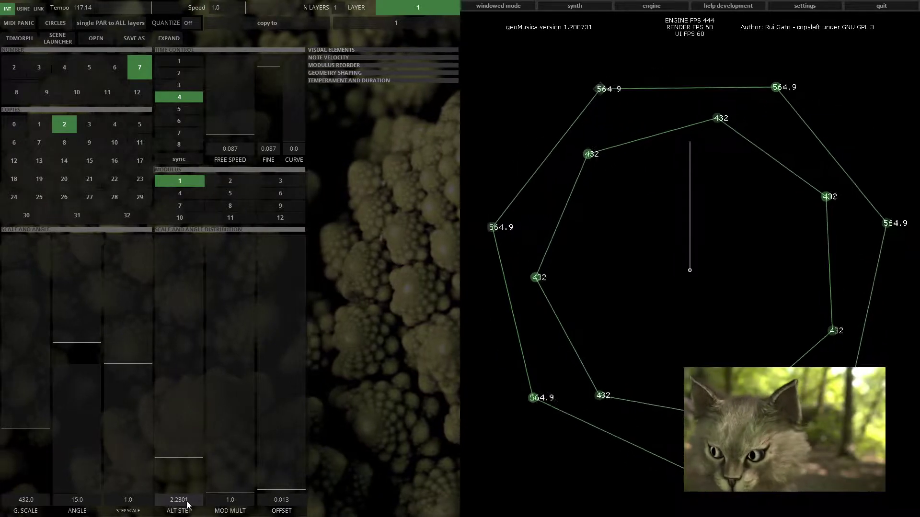
Add a third, fourth and fifth copy and push the outer ring's alt step higher.
{"action": "left_click", "coordinate": [84, 126]}
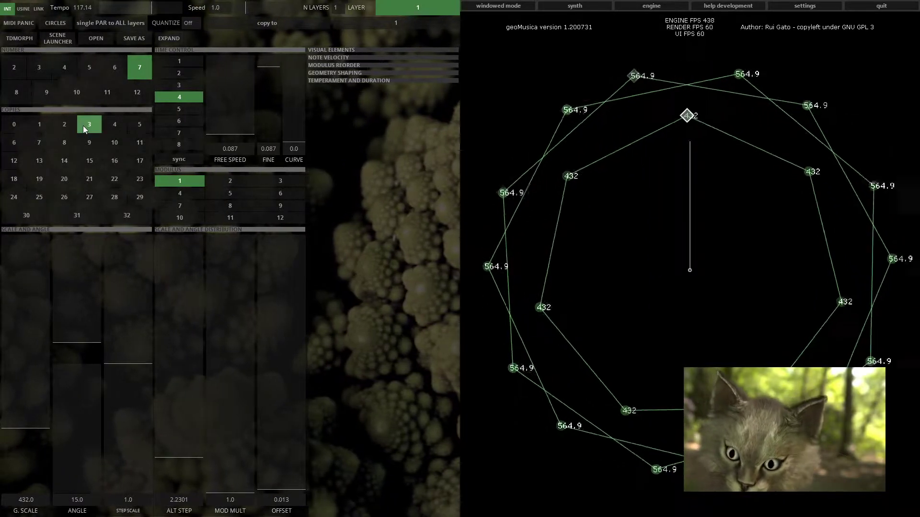
{"action": "left_click", "coordinate": [113, 125]}
{"action": "left_click", "coordinate": [139, 125]}
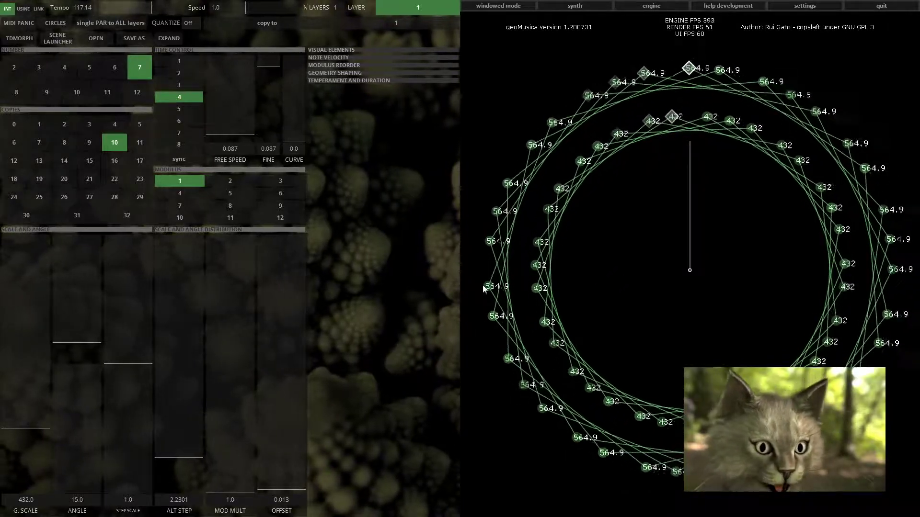
{"action": "mouse_move", "coordinate": [182, 454]}
{"action": "left_mouse_down"}
{"action": "mouse_move", "coordinate": [173, 292]}
{"action": "mouse_move", "coordinate": [178, 458]}
{"action": "left_mouse_up"}
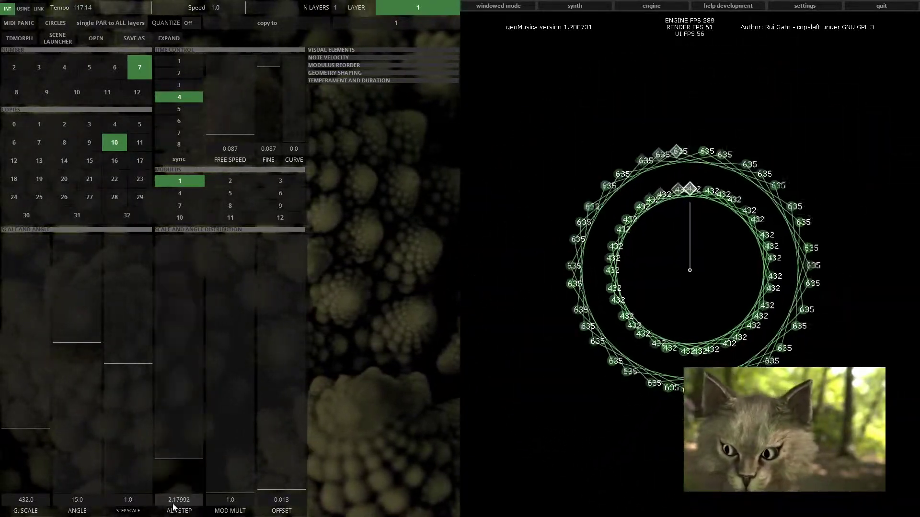
Reset alt step to 1 and set copies to 8 and modulus to 8.
{"action": "type", "text": "1"}
{"action": "key", "text": "Return"}
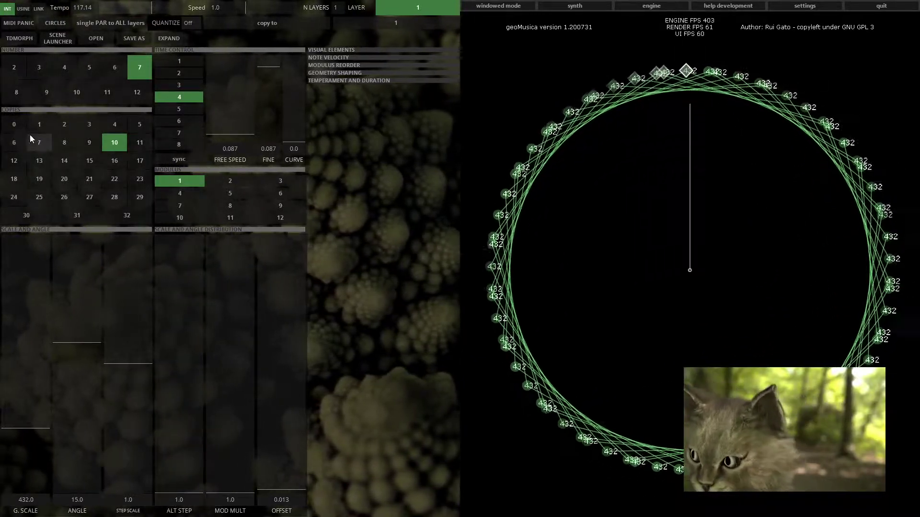
{"action": "scroll", "coordinate": [33, 139], "scroll_direction": "down", "scroll_amount": 10}
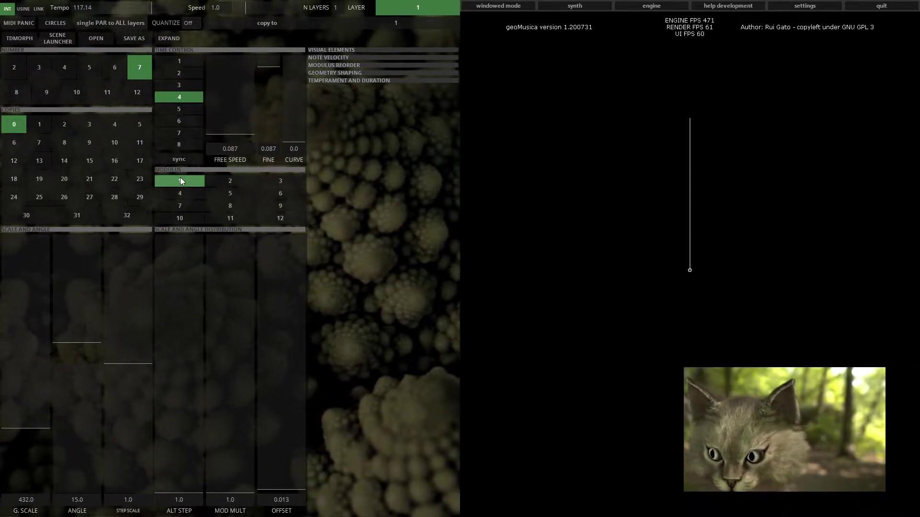
{"action": "left_click", "coordinate": [62, 145]}
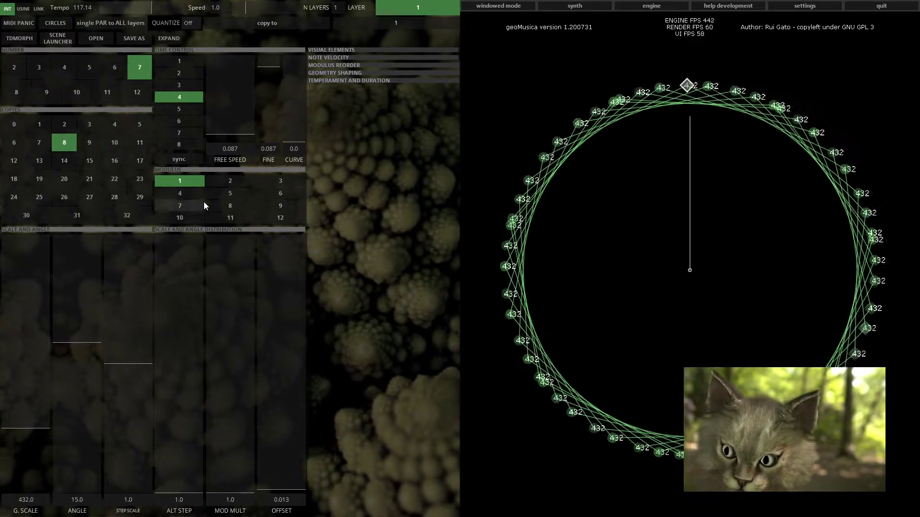
{"action": "left_click", "coordinate": [229, 206]}
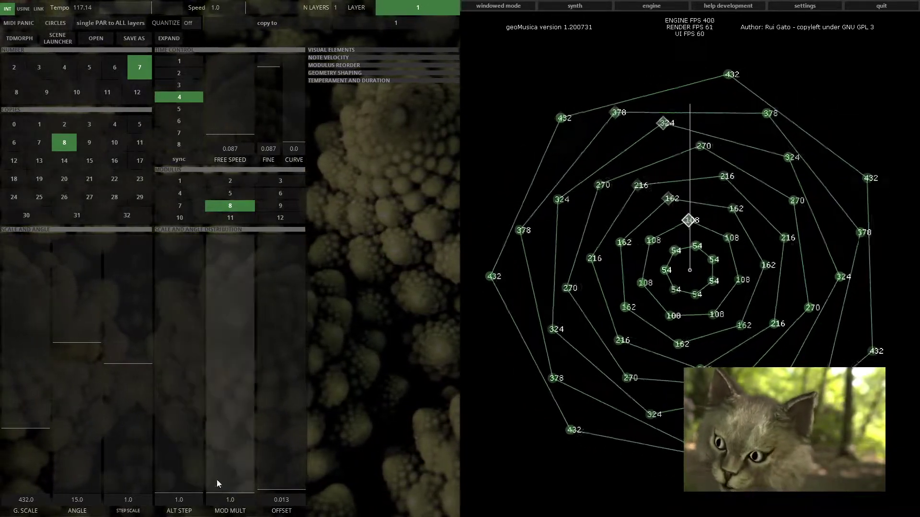
Set the modulus multiplier to 2, then change it to 1.414.
{"action": "left_click", "coordinate": [235, 500]}
{"action": "type", "text": "2"}
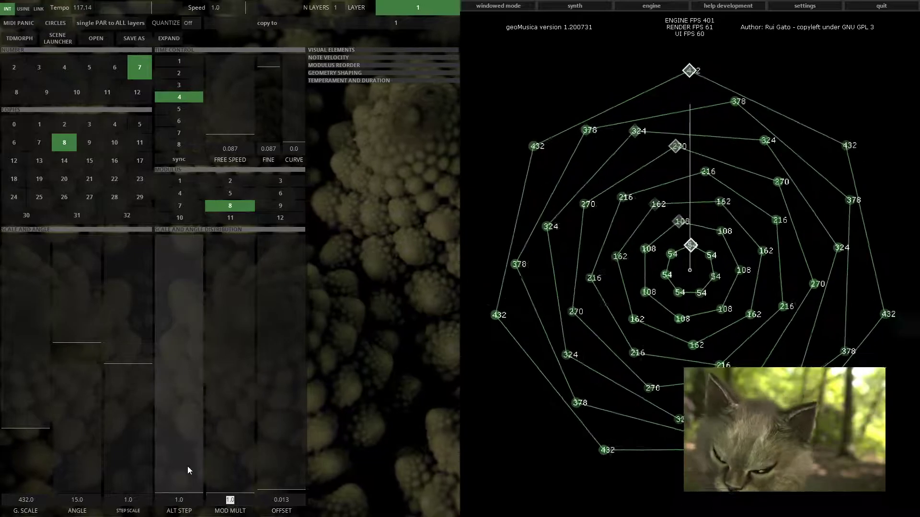
{"action": "key", "text": "Return"}
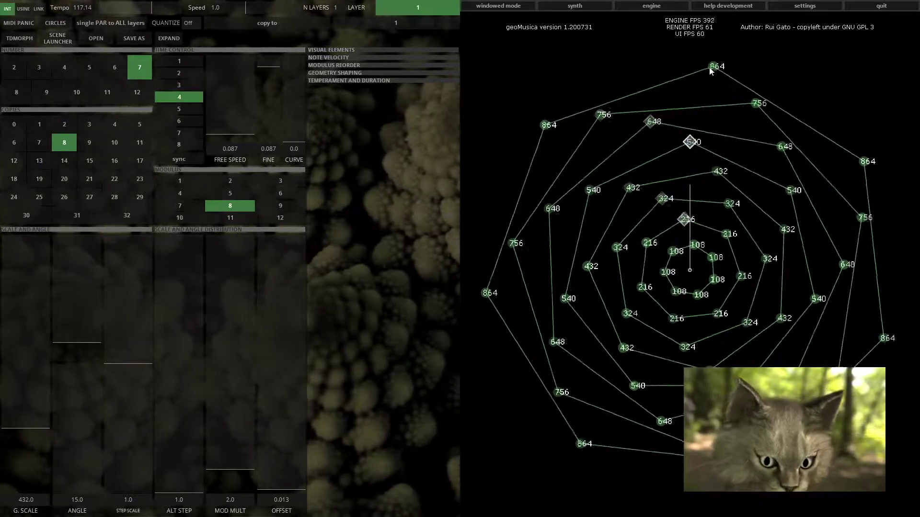
{"action": "left_click", "coordinate": [230, 500]}
{"action": "type", "text": "1.414"}
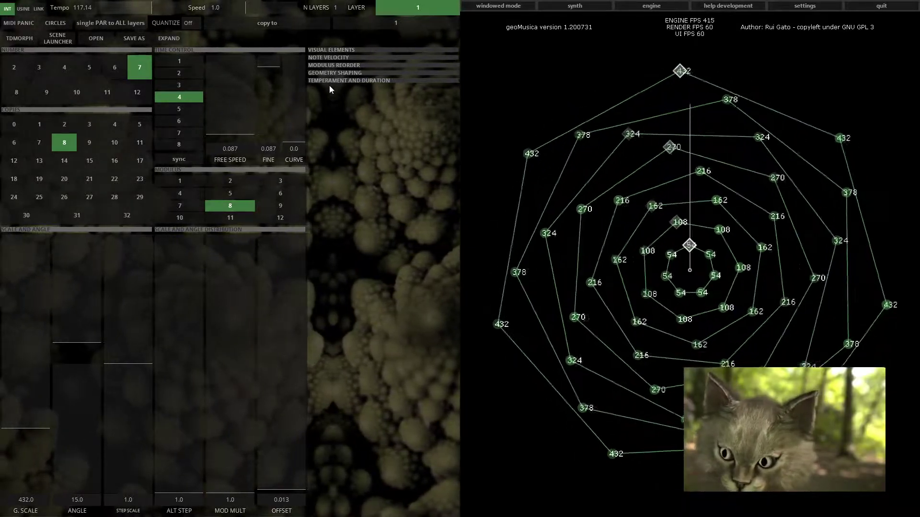
Expand Visual Elements and switch off lag, dots, lines and number labels.
{"action": "left_click", "coordinate": [330, 50]}
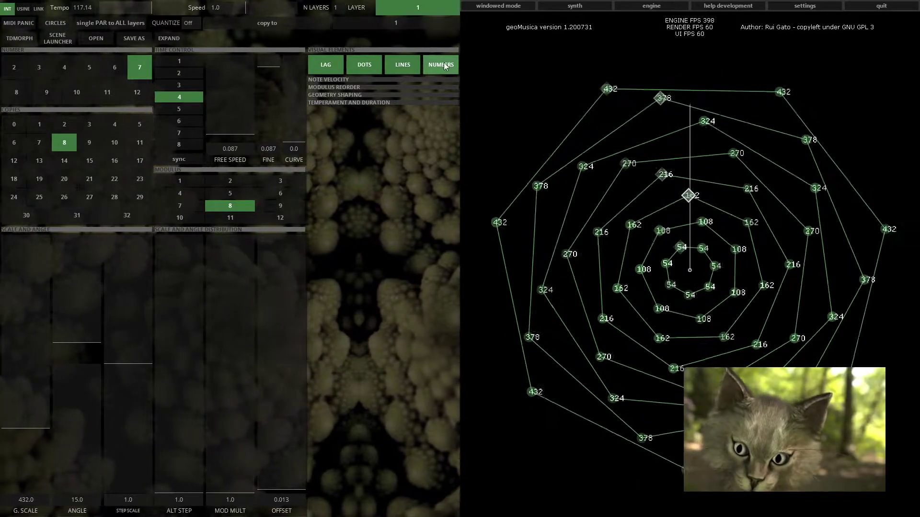
{"action": "left_click", "coordinate": [435, 63]}
{"action": "left_click", "coordinate": [407, 64]}
{"action": "left_click", "coordinate": [365, 65]}
{"action": "left_click", "coordinate": [335, 67]}
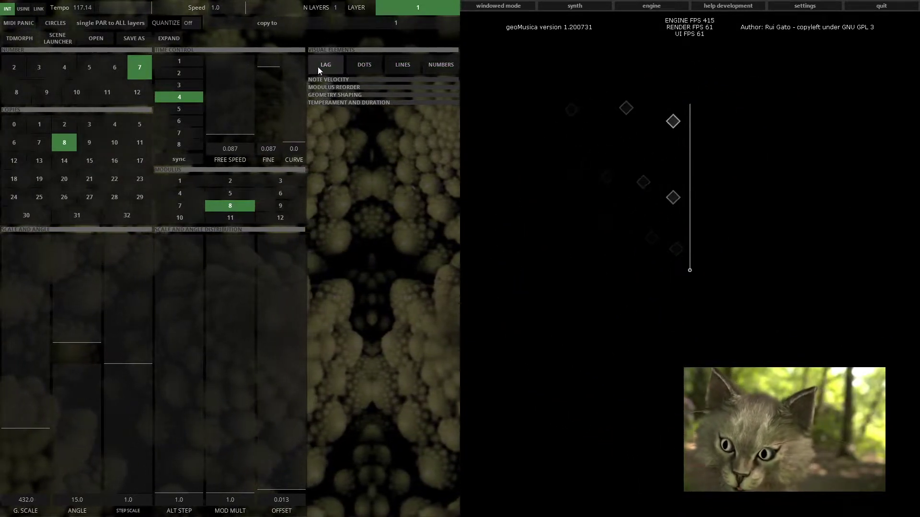
Turn lag, dots, lines and number labels back on so every layer shows.
{"action": "left_click", "coordinate": [321, 65]}
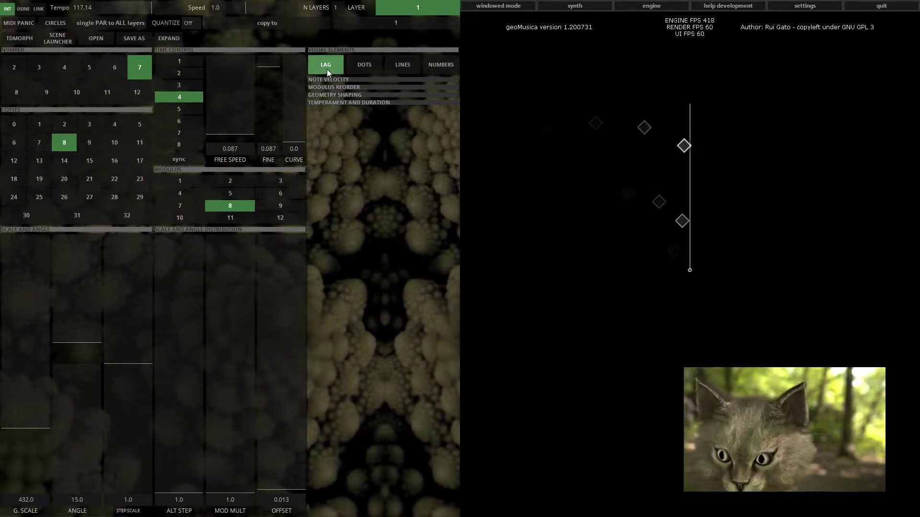
{"action": "left_click", "coordinate": [353, 67]}
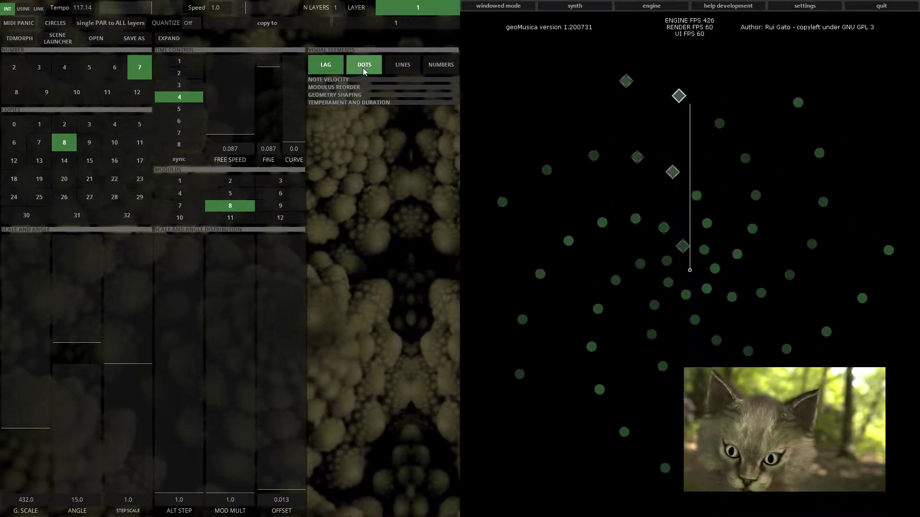
{"action": "left_click", "coordinate": [407, 65]}
{"action": "left_click", "coordinate": [377, 68]}
{"action": "left_click", "coordinate": [401, 65]}
{"action": "left_click", "coordinate": [432, 65]}
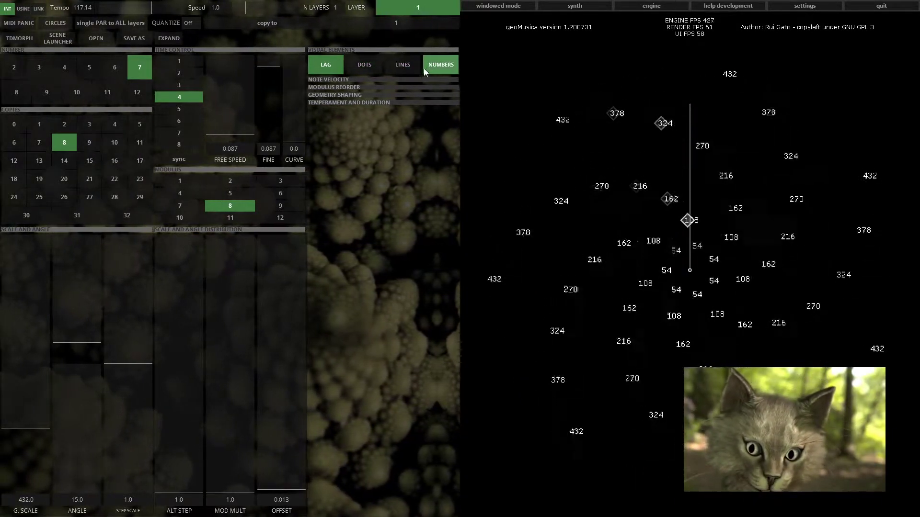
{"action": "left_click", "coordinate": [404, 70]}
{"action": "left_click", "coordinate": [364, 70]}
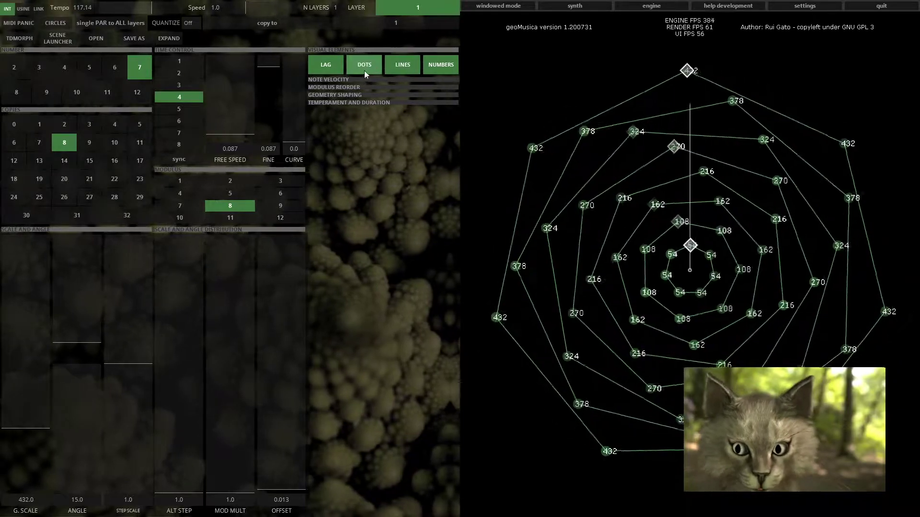
Set note velocity to a fixed value, trying maximums of 127 and then 34.
{"action": "left_click", "coordinate": [335, 79]}
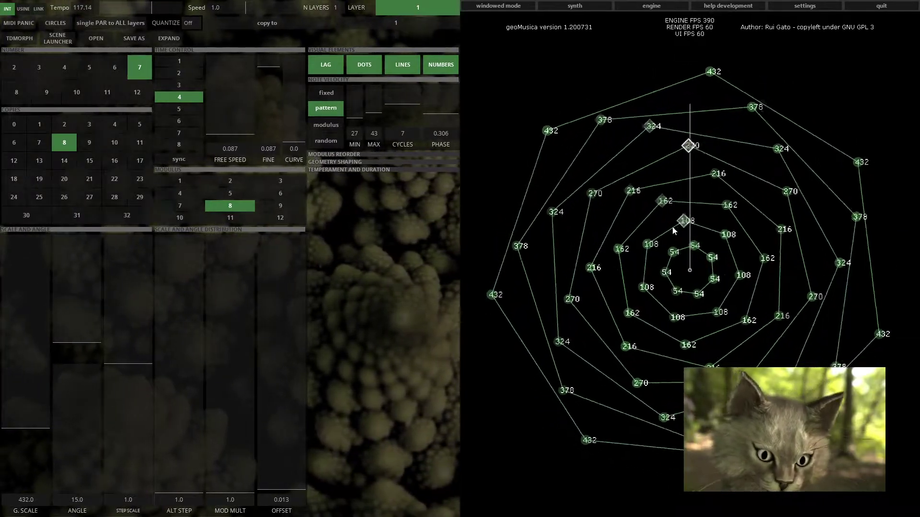
{"action": "left_click", "coordinate": [320, 92]}
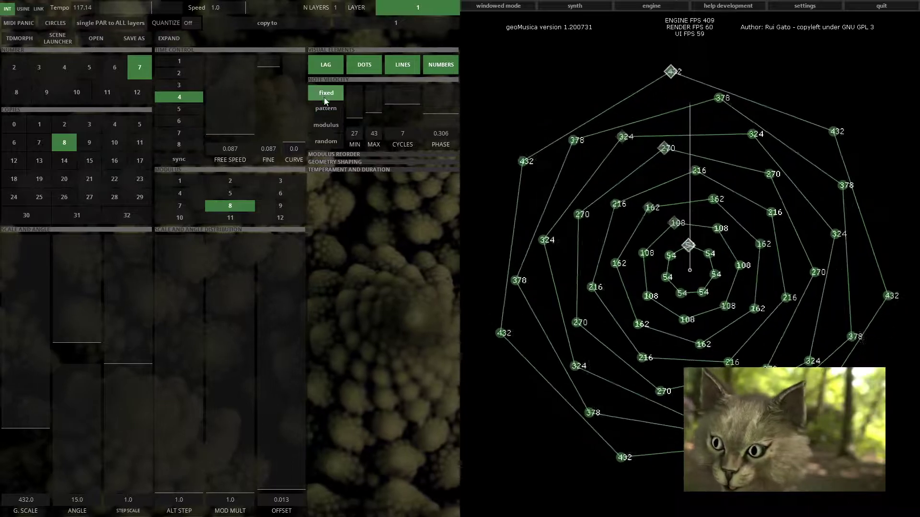
{"action": "left_click_drag", "start_coordinate": [375, 112], "coordinate": [376, 134]}
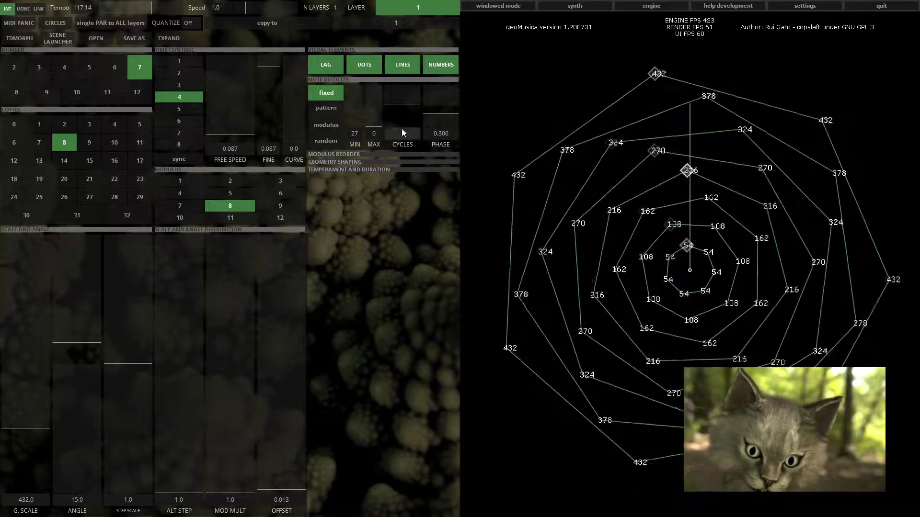
{"action": "left_click_drag", "start_coordinate": [375, 129], "coordinate": [368, 84]}
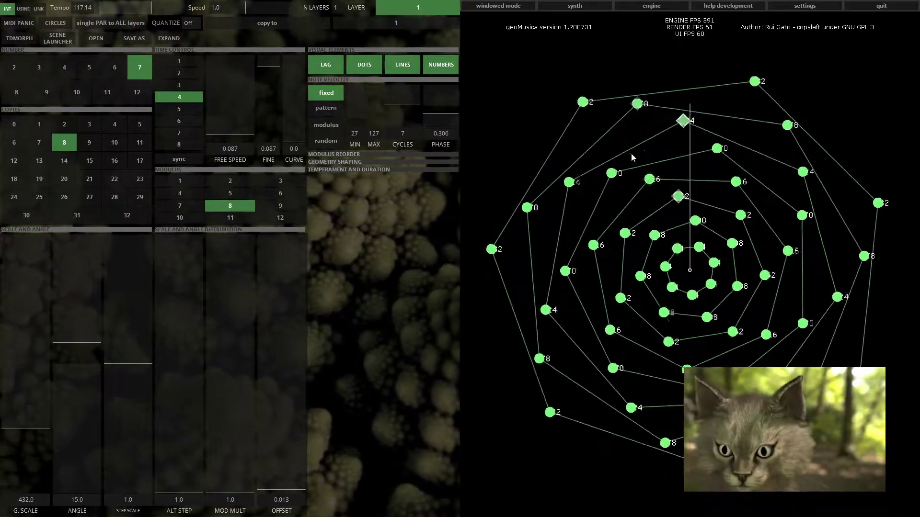
{"action": "left_click_drag", "start_coordinate": [372, 92], "coordinate": [375, 116]}
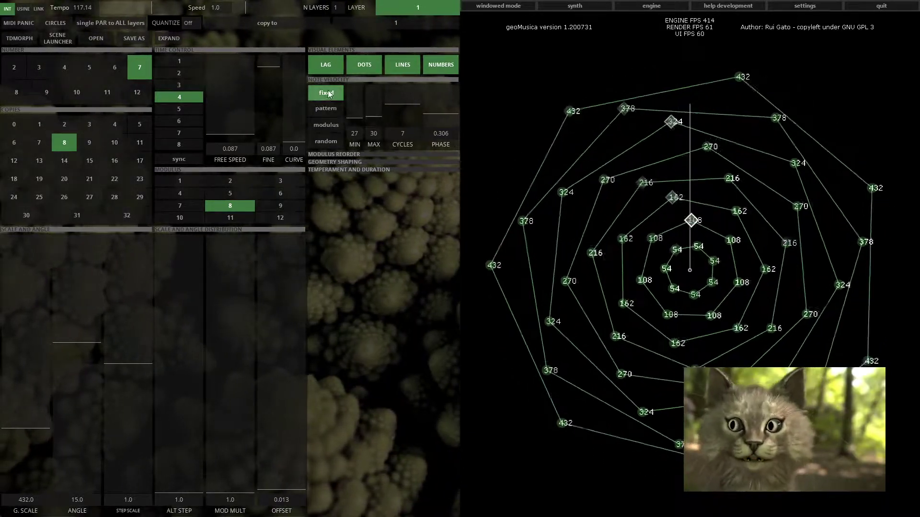
Try pattern and modulus velocity modes with maximum 77, cycles 2 and minimum 5.
{"action": "left_click", "coordinate": [330, 114]}
{"action": "left_click", "coordinate": [326, 125]}
{"action": "left_click", "coordinate": [327, 108]}
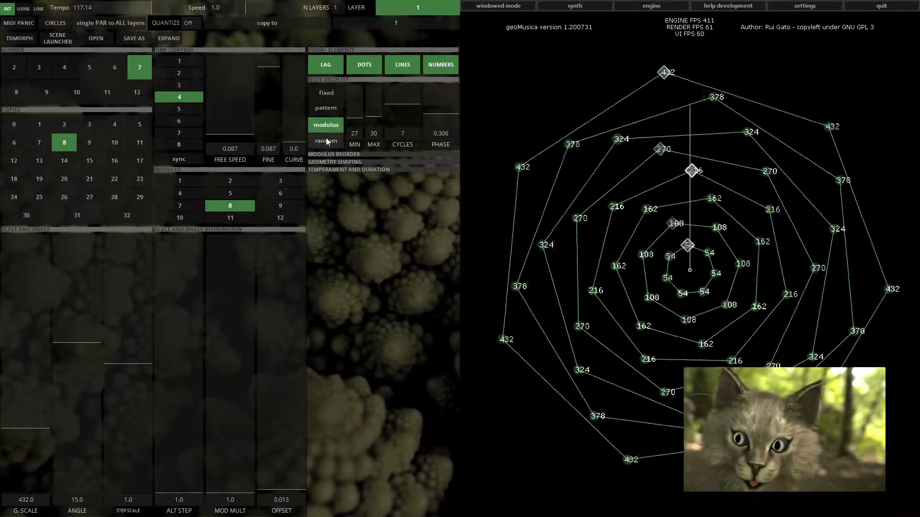
{"action": "left_click_drag", "start_coordinate": [404, 111], "coordinate": [356, 115]}
{"action": "left_click", "coordinate": [374, 102]}
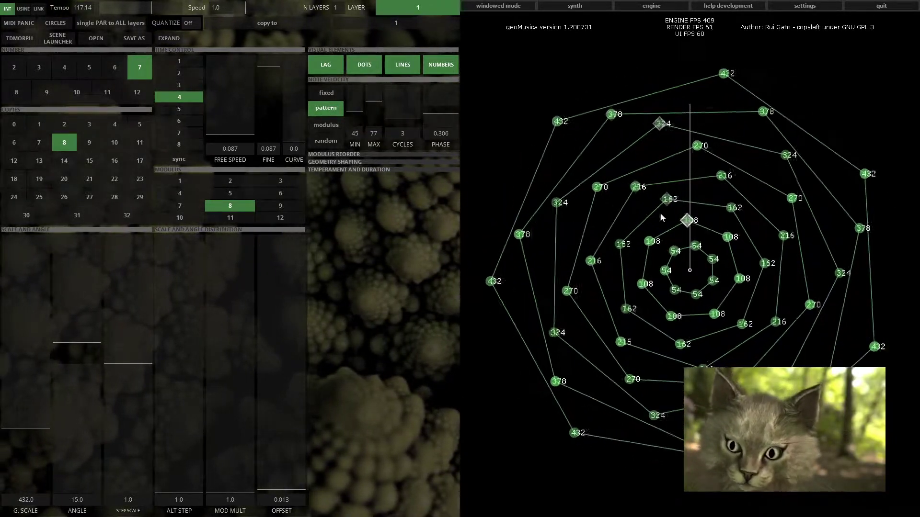
{"action": "left_click", "coordinate": [334, 126]}
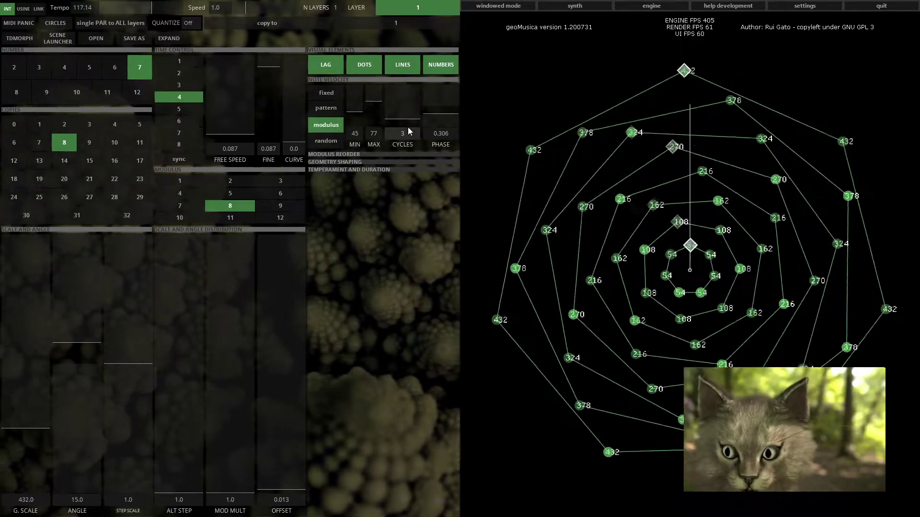
{"action": "left_click", "coordinate": [407, 124]}
{"action": "left_click", "coordinate": [354, 125]}
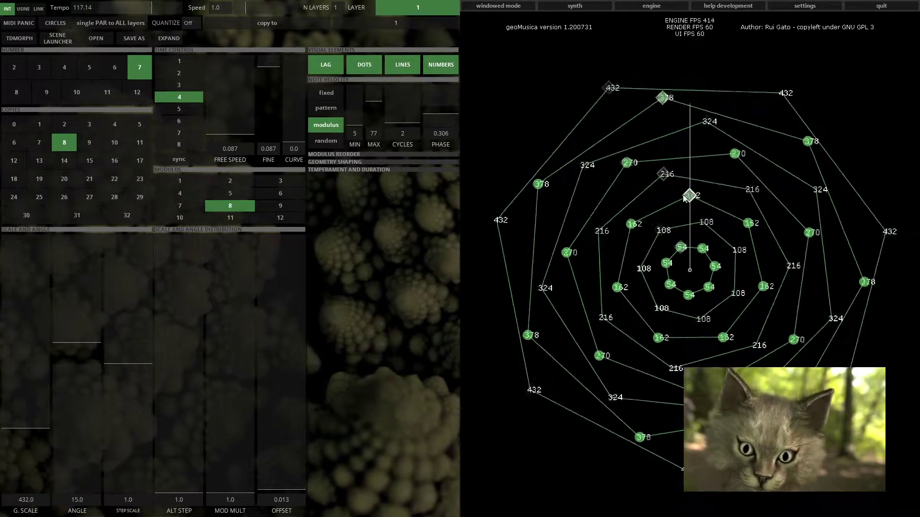
Hide the connecting lines, set the velocity range to 31–64, try random seeds, then choose pattern.
{"action": "left_click", "coordinate": [406, 67]}
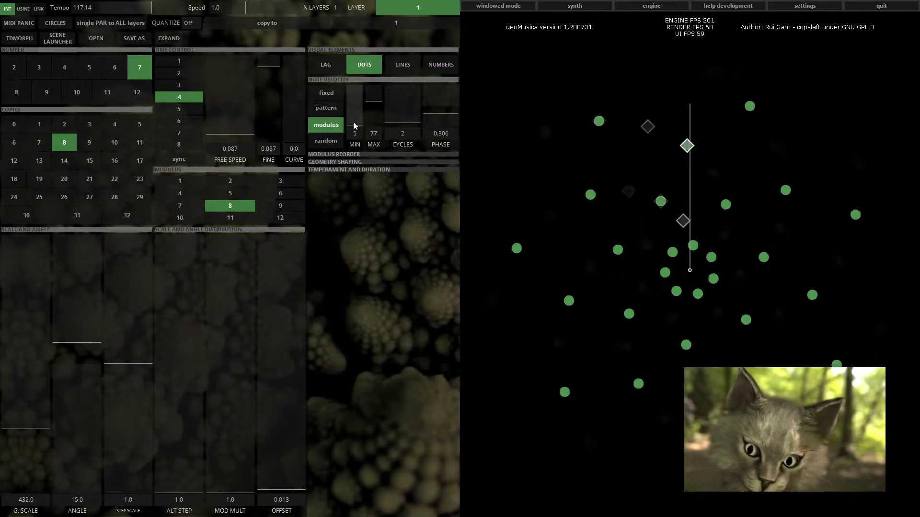
{"action": "left_click_drag", "start_coordinate": [353, 123], "coordinate": [352, 103]}
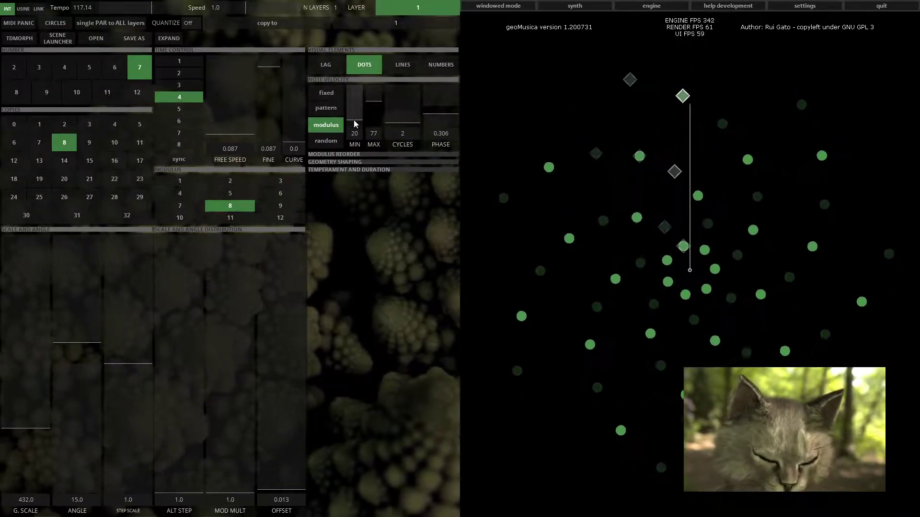
{"action": "left_click_drag", "start_coordinate": [368, 112], "coordinate": [373, 111]}
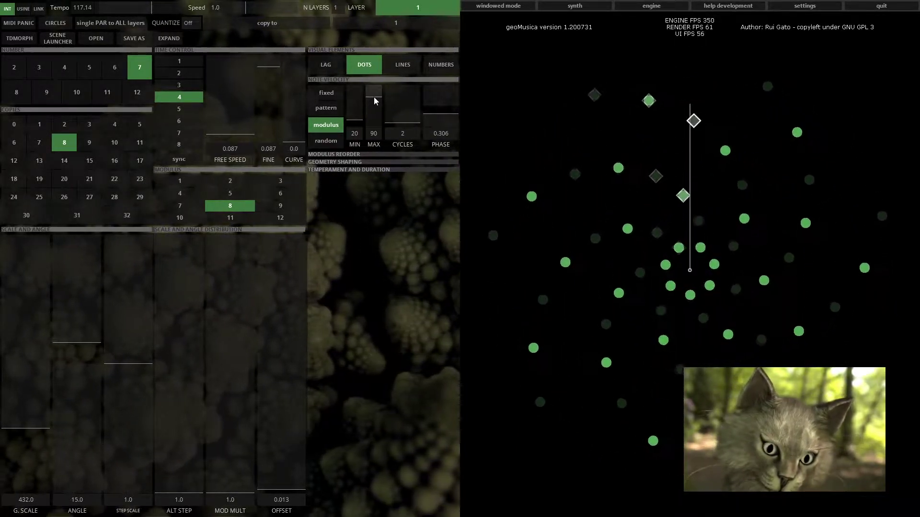
{"action": "left_click", "coordinate": [328, 145]}
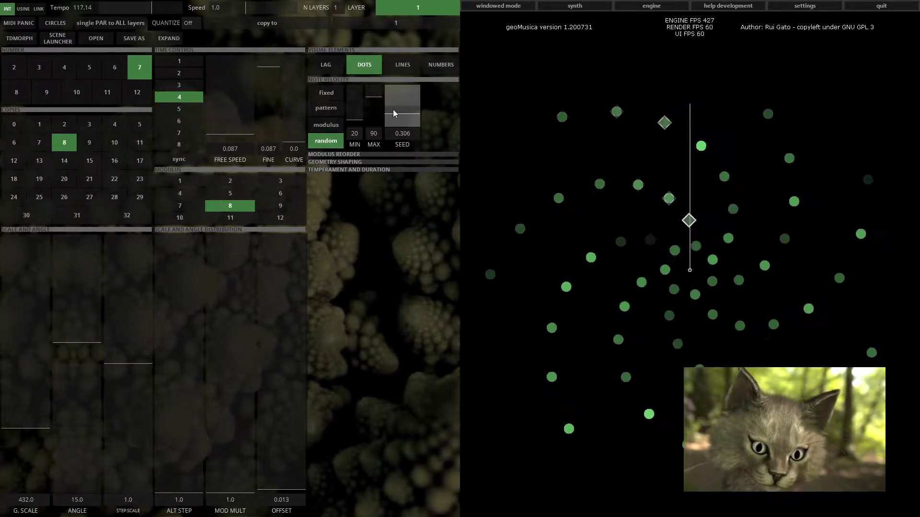
{"action": "left_click_drag", "start_coordinate": [402, 103], "coordinate": [404, 93]}
{"action": "left_click_drag", "start_coordinate": [354, 120], "coordinate": [348, 132]}
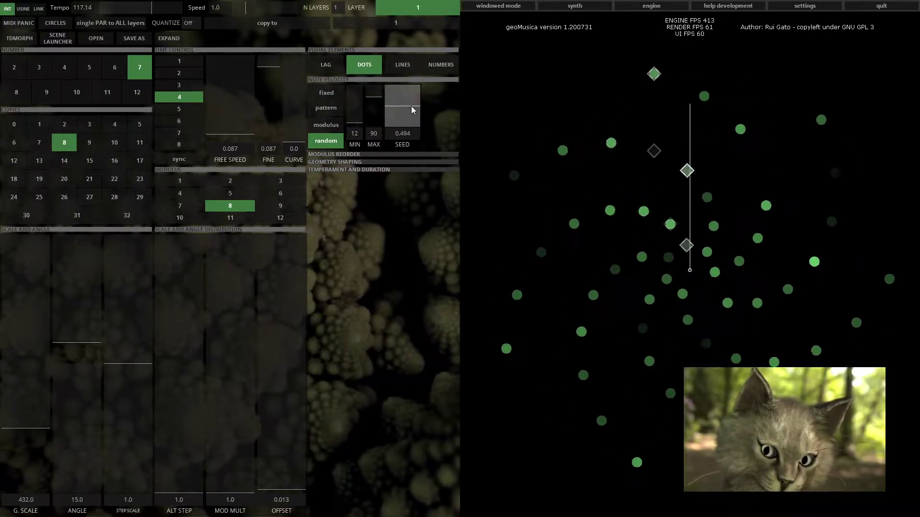
{"action": "left_click", "coordinate": [328, 125]}
{"action": "left_click", "coordinate": [330, 111]}
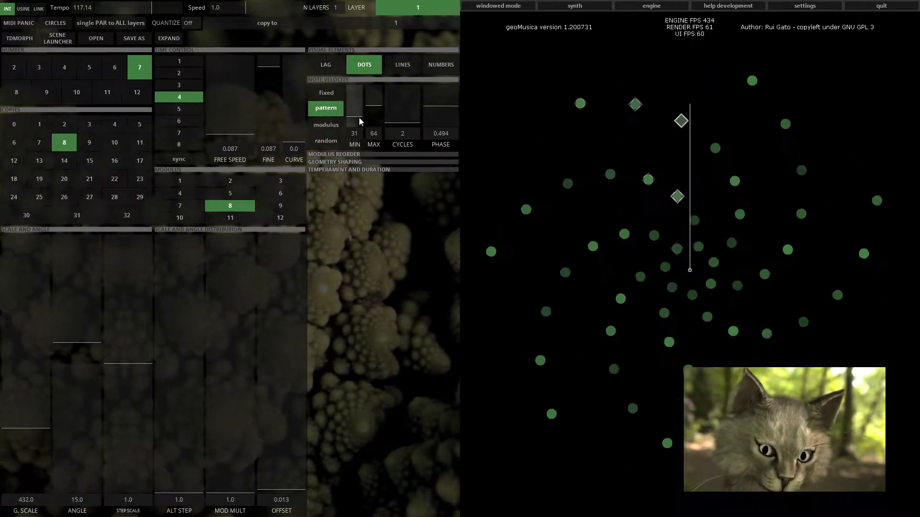
Turn lines back on and set modulus reorder to pattern with higher cycles.
{"action": "left_click", "coordinate": [346, 154]}
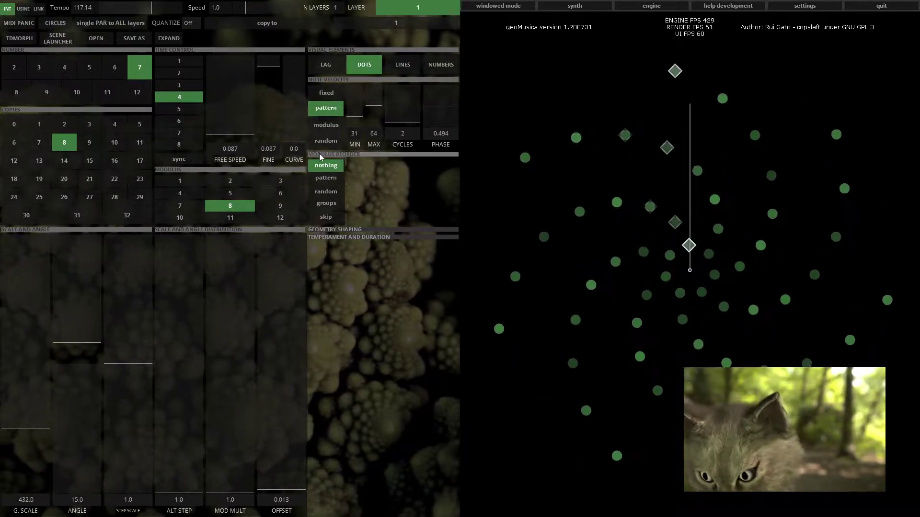
{"action": "left_click", "coordinate": [399, 66]}
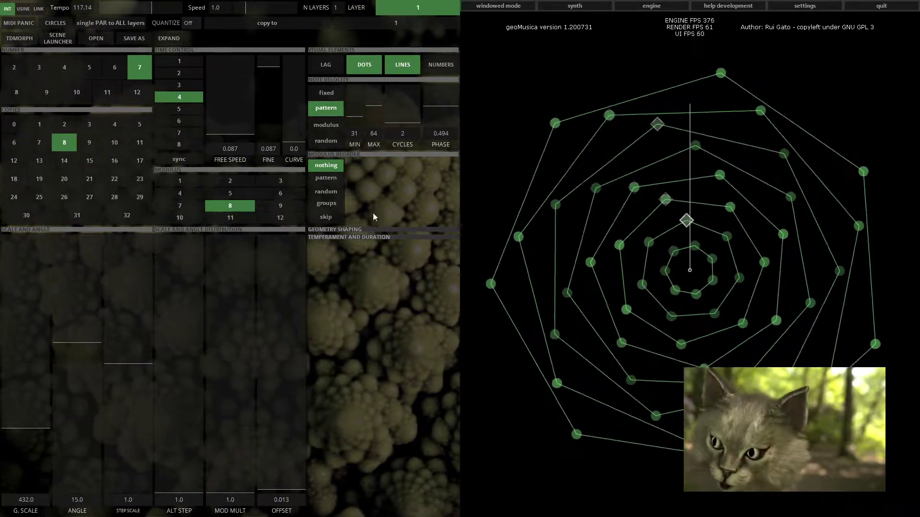
{"action": "left_click", "coordinate": [331, 179]}
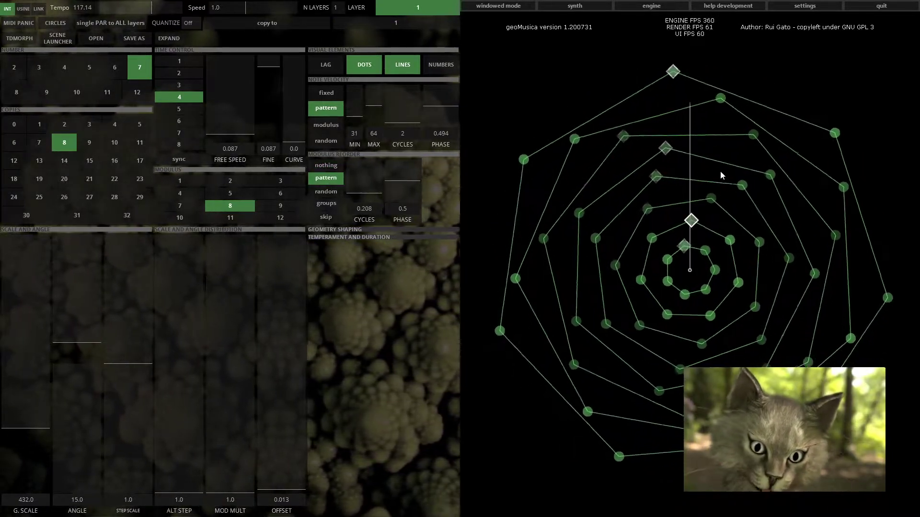
{"action": "left_click_drag", "start_coordinate": [369, 192], "coordinate": [364, 174]}
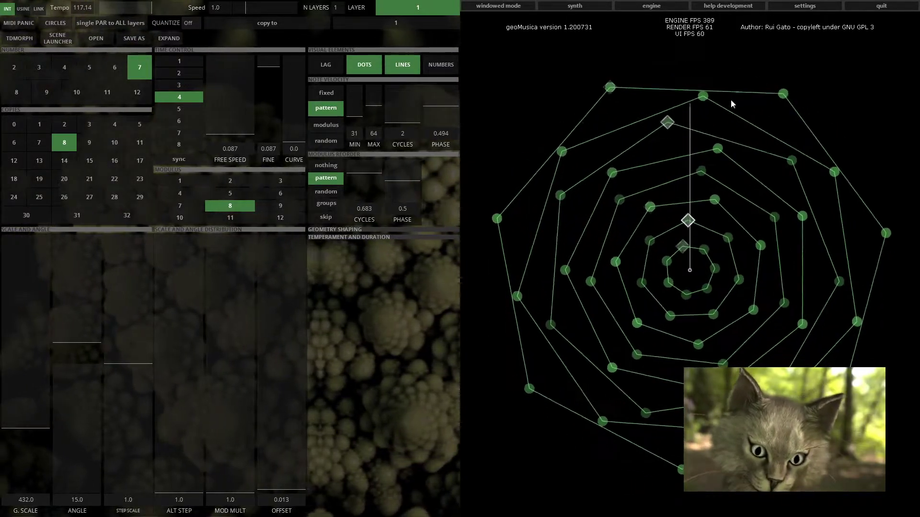
{"action": "left_click_drag", "start_coordinate": [362, 174], "coordinate": [395, 172]}
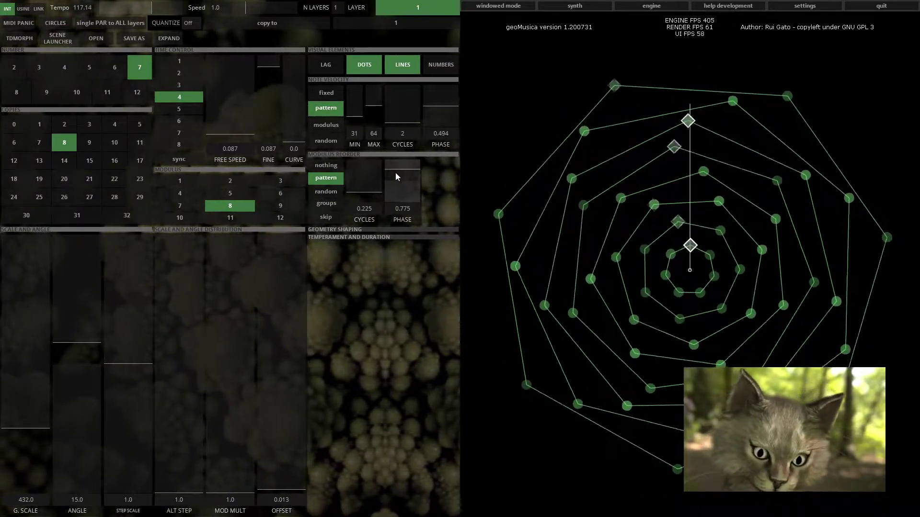
Try random reorder with a new seed, groups with cycles about 0.8, then pick skip.
{"action": "left_click", "coordinate": [324, 190]}
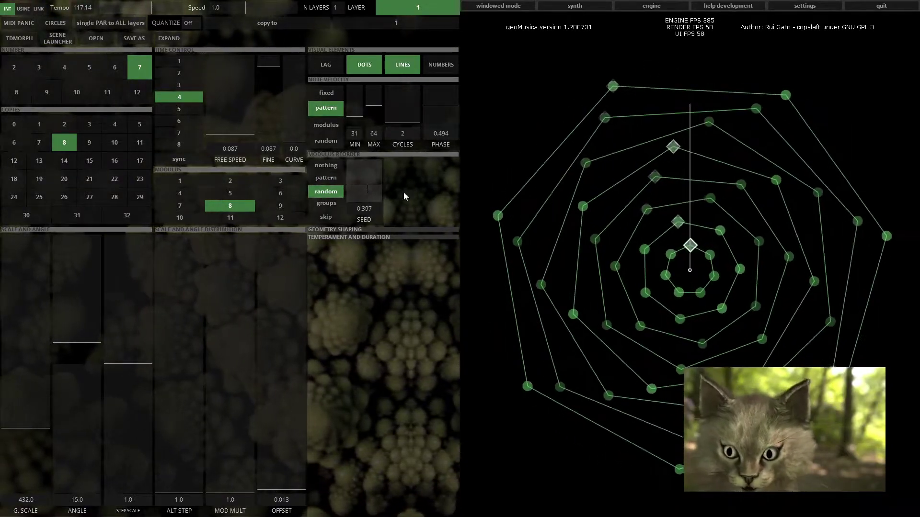
{"action": "left_click", "coordinate": [372, 180]}
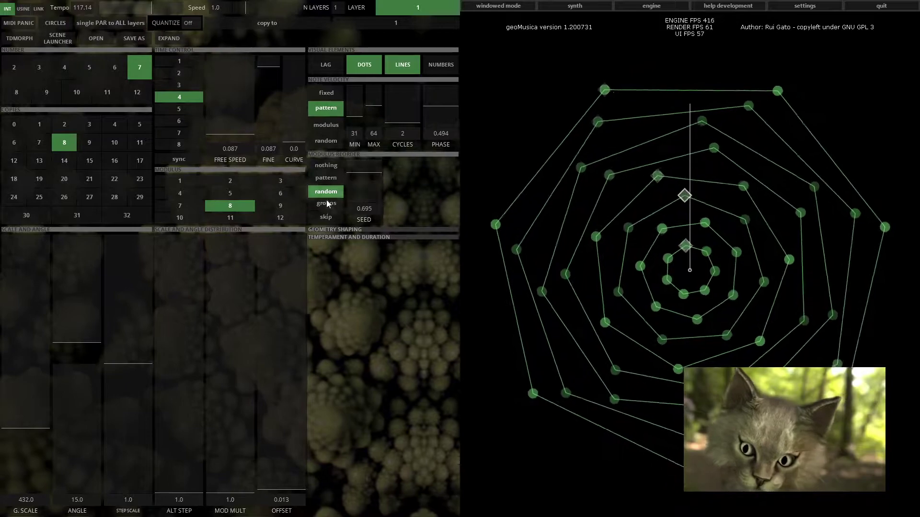
{"action": "left_click", "coordinate": [322, 201]}
{"action": "left_click", "coordinate": [368, 191]}
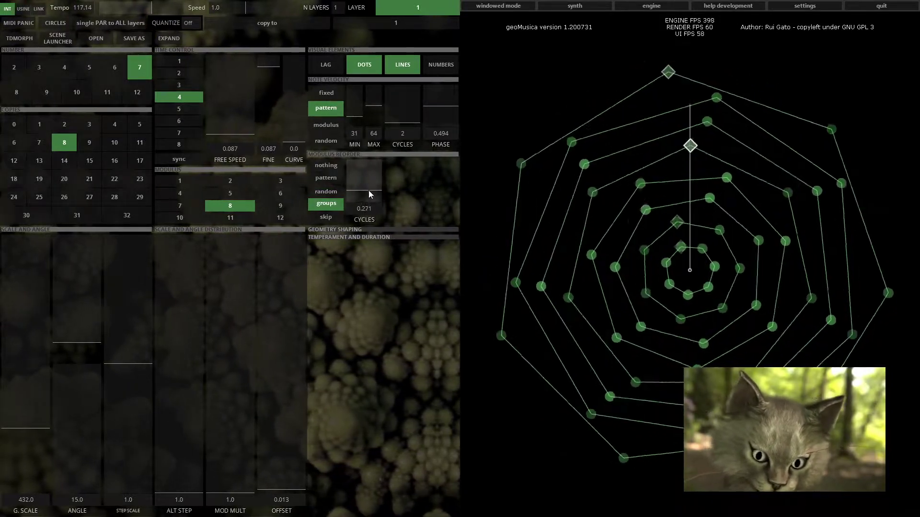
{"action": "left_click", "coordinate": [369, 187]}
{"action": "mouse_move", "coordinate": [368, 188]}
{"action": "left_mouse_down"}
{"action": "mouse_move", "coordinate": [369, 168]}
{"action": "mouse_move", "coordinate": [366, 197]}
{"action": "mouse_move", "coordinate": [364, 173]}
{"action": "left_mouse_up"}
{"action": "left_click", "coordinate": [325, 216]}
Turn reorder off, set copies and modulus to 1, enable lag and fractal subdivision.
{"action": "left_click", "coordinate": [323, 166]}
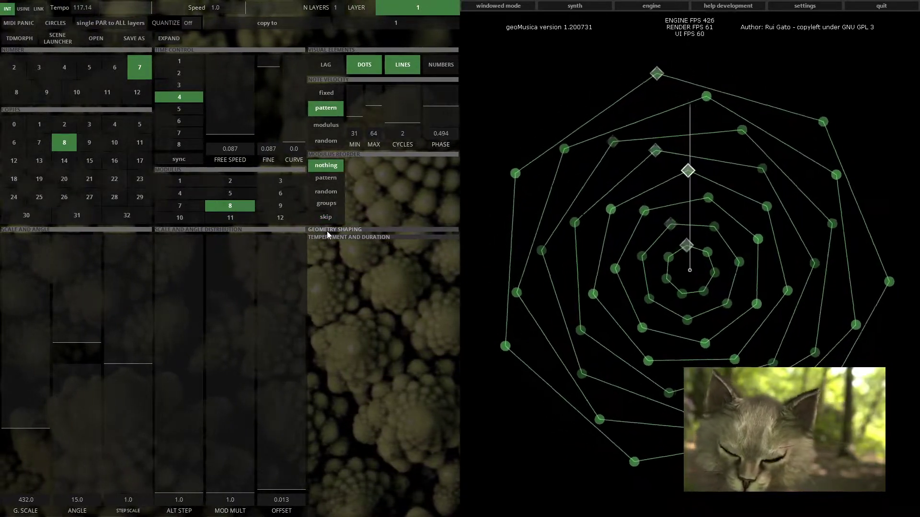
{"action": "left_click", "coordinate": [327, 230]}
{"action": "left_click", "coordinate": [114, 124]}
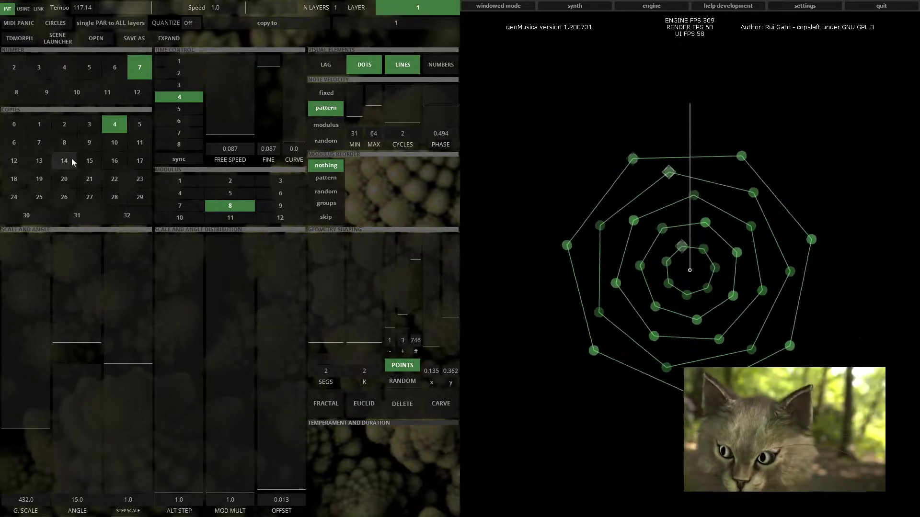
{"action": "left_click", "coordinate": [64, 124]}
{"action": "left_click", "coordinate": [39, 124]}
{"action": "left_click", "coordinate": [180, 181]}
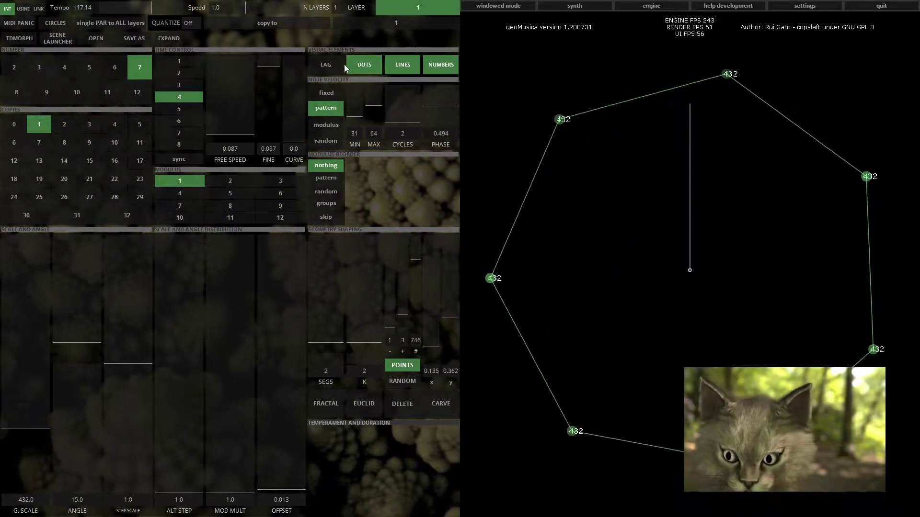
{"action": "left_click", "coordinate": [315, 61]}
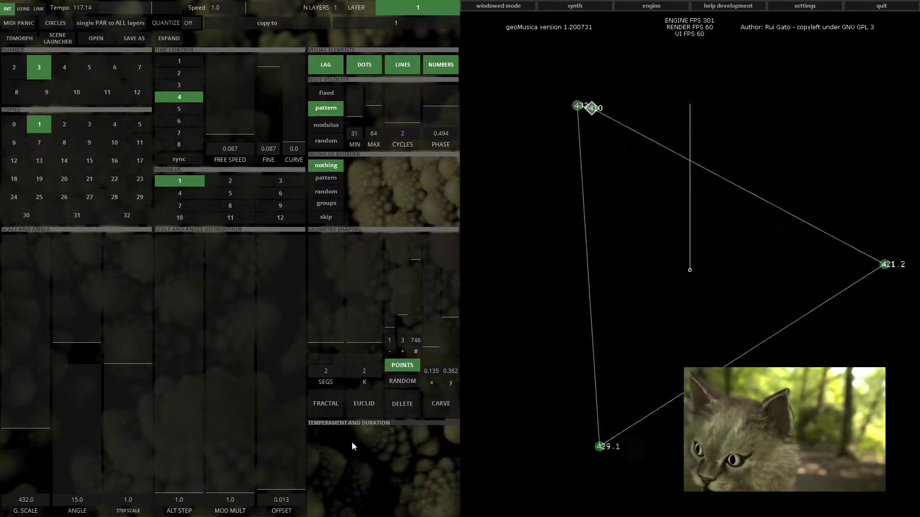
{"action": "left_click", "coordinate": [337, 410]}
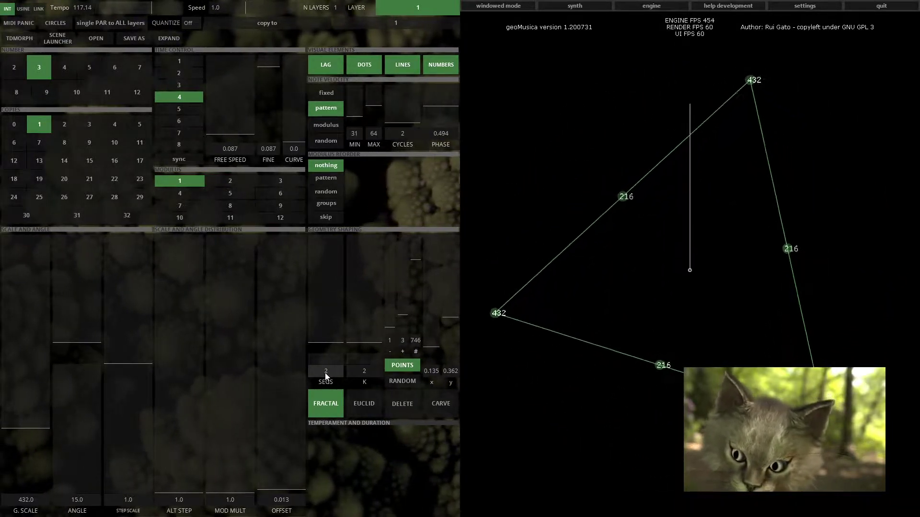
Raise the fractal segments, set free speed to 0.292 and global scale to 834.
{"action": "left_click_drag", "start_coordinate": [321, 373], "coordinate": [327, 336]}
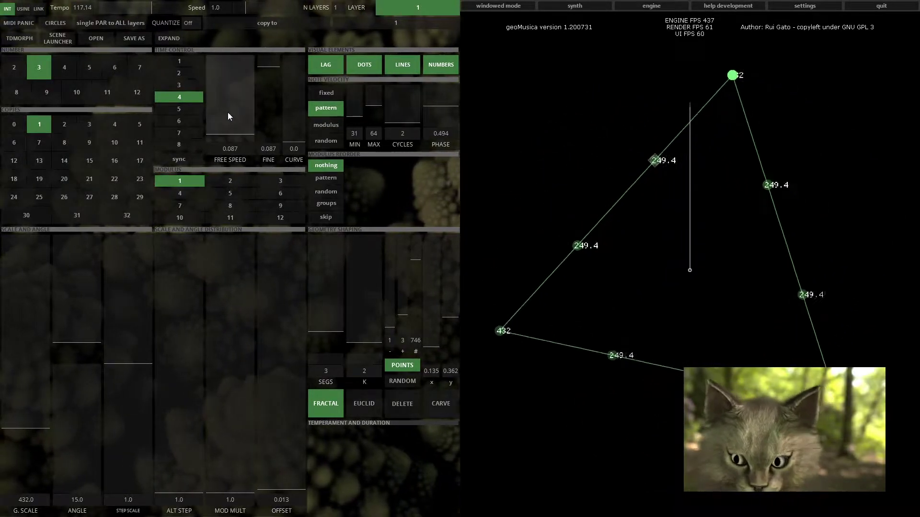
{"action": "mouse_move", "coordinate": [228, 114]}
{"action": "left_mouse_down"}
{"action": "mouse_move", "coordinate": [231, 105]}
{"action": "mouse_move", "coordinate": [233, 116]}
{"action": "left_mouse_up"}
{"action": "left_click", "coordinate": [323, 321]}
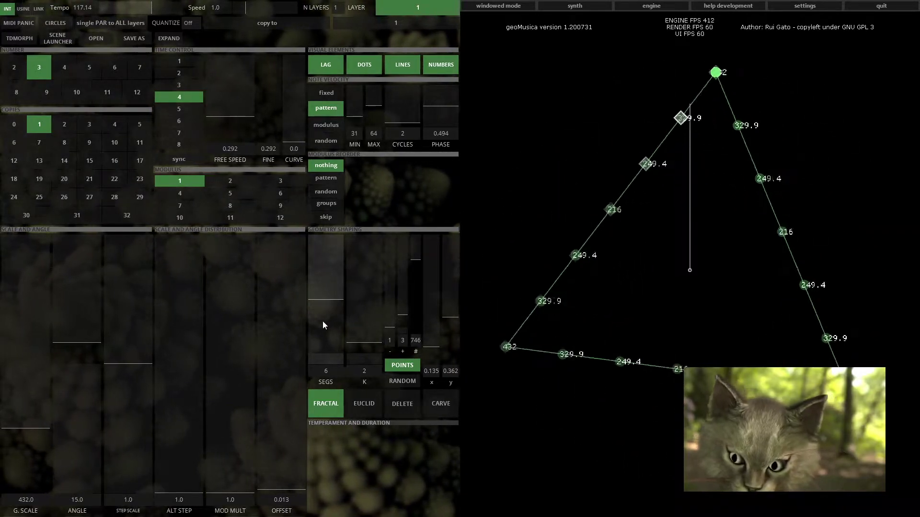
{"action": "left_click", "coordinate": [29, 390]}
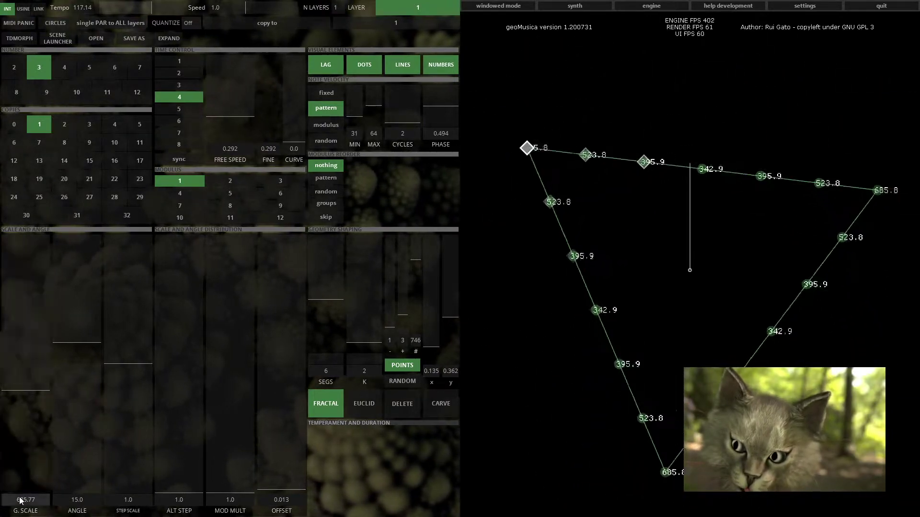
{"action": "type", "text": "834"}
{"action": "key", "text": "Return"}
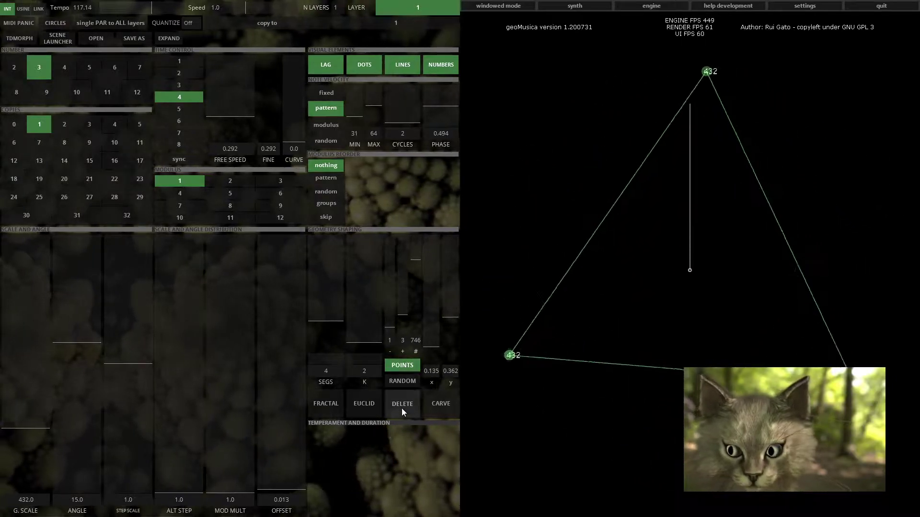
Make two twelve-sided copies with modulus 2 and free speed 0.087.
{"action": "left_click", "coordinate": [73, 154]}
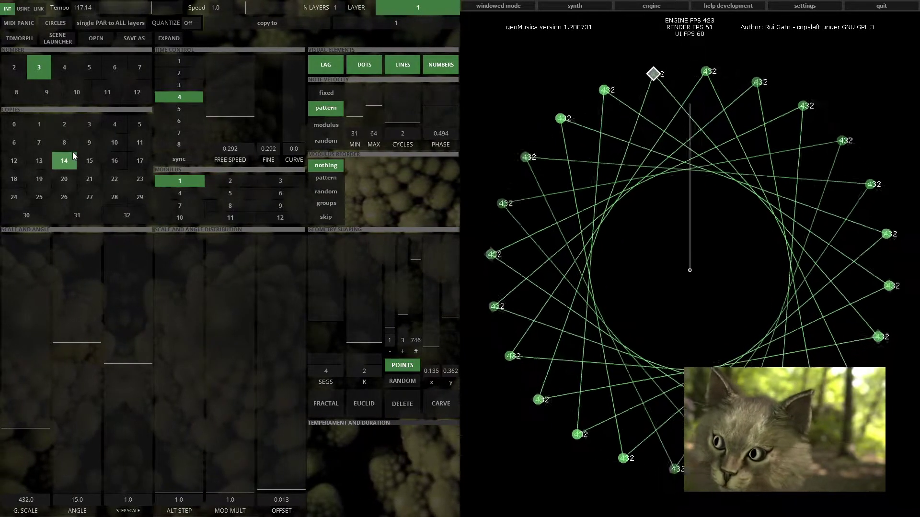
{"action": "left_click", "coordinate": [63, 125]}
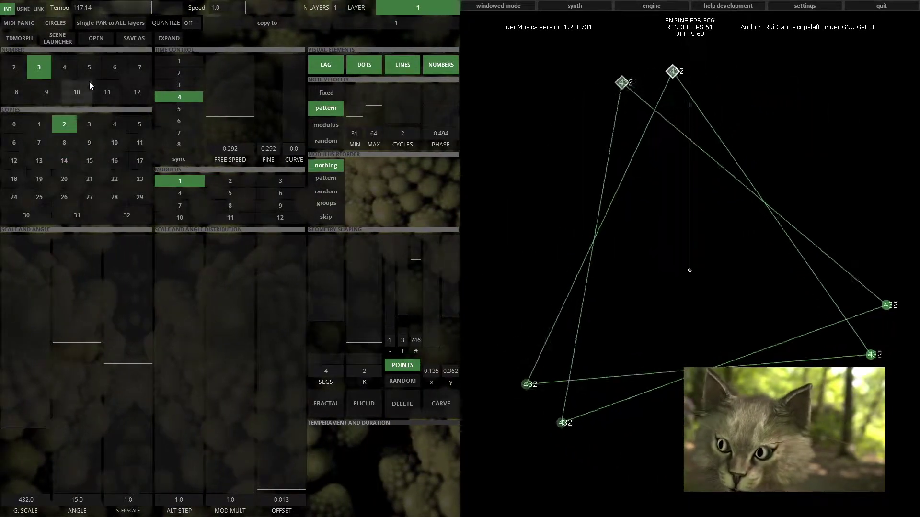
{"action": "left_click", "coordinate": [133, 92]}
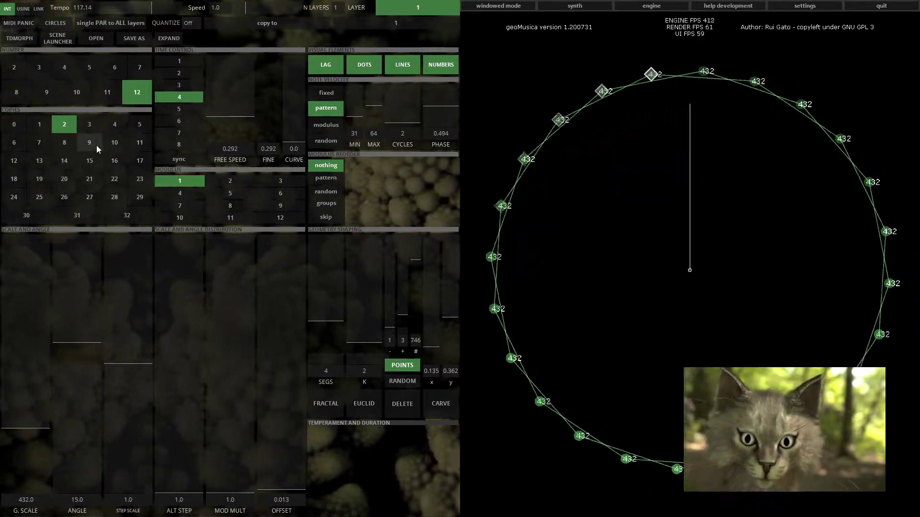
{"action": "left_click", "coordinate": [231, 180]}
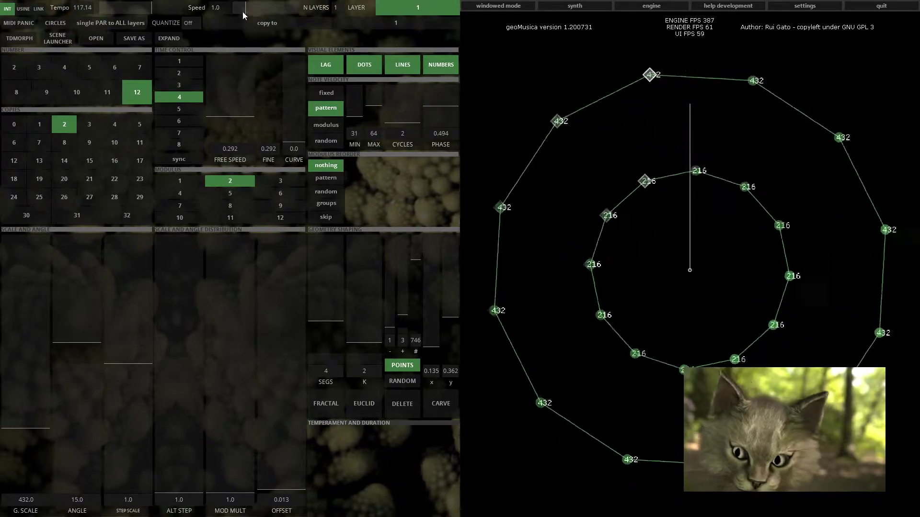
{"action": "left_click_drag", "start_coordinate": [223, 116], "coordinate": [241, 136]}
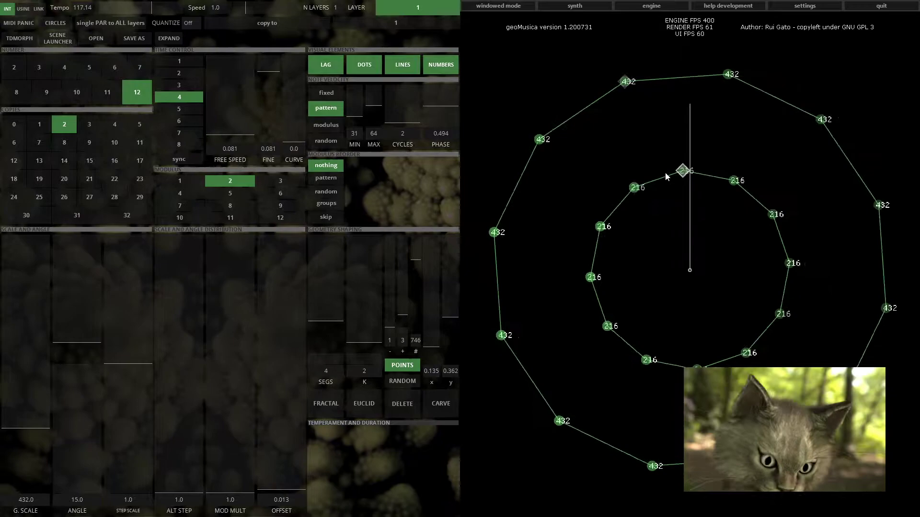
Turn on random geometry shaping with amounts 12 and 5.
{"action": "left_click", "coordinate": [401, 382]}
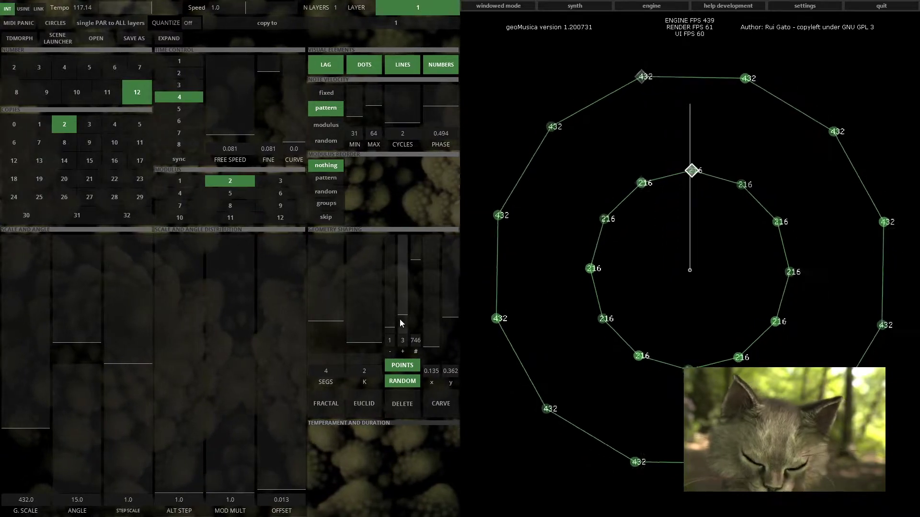
{"action": "left_click_drag", "start_coordinate": [402, 323], "coordinate": [404, 258]}
{"action": "left_click_drag", "start_coordinate": [391, 292], "coordinate": [390, 306]}
Apply delete shaping, lower the # value, then switch delete off again.
{"action": "left_click", "coordinate": [406, 406]}
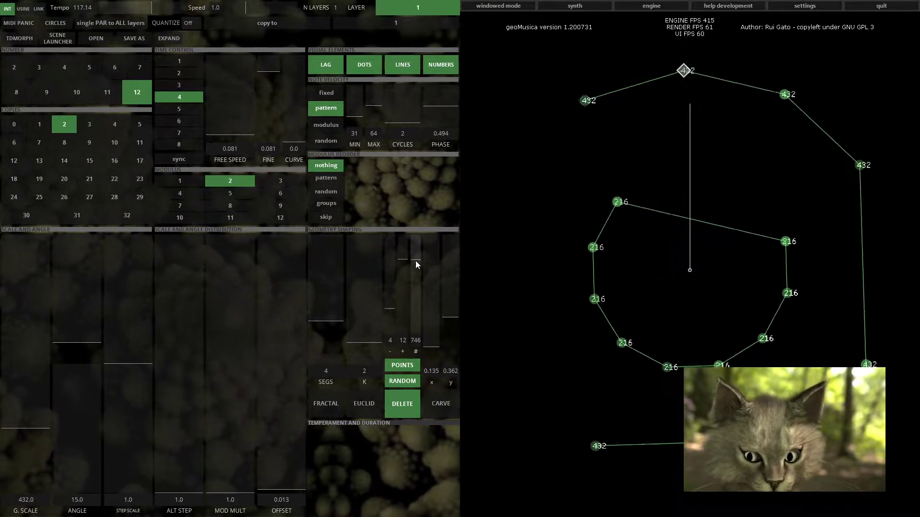
{"action": "left_click_drag", "start_coordinate": [415, 260], "coordinate": [412, 294]}
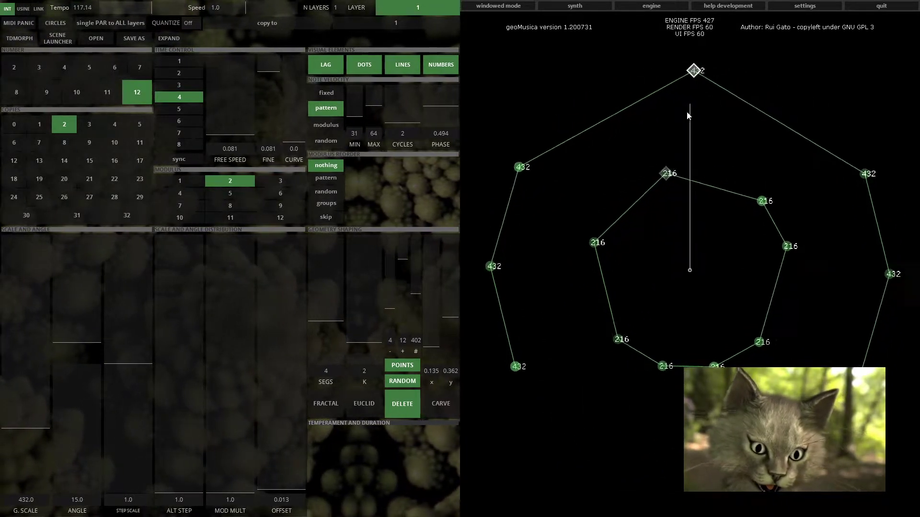
{"action": "left_click", "coordinate": [406, 404]}
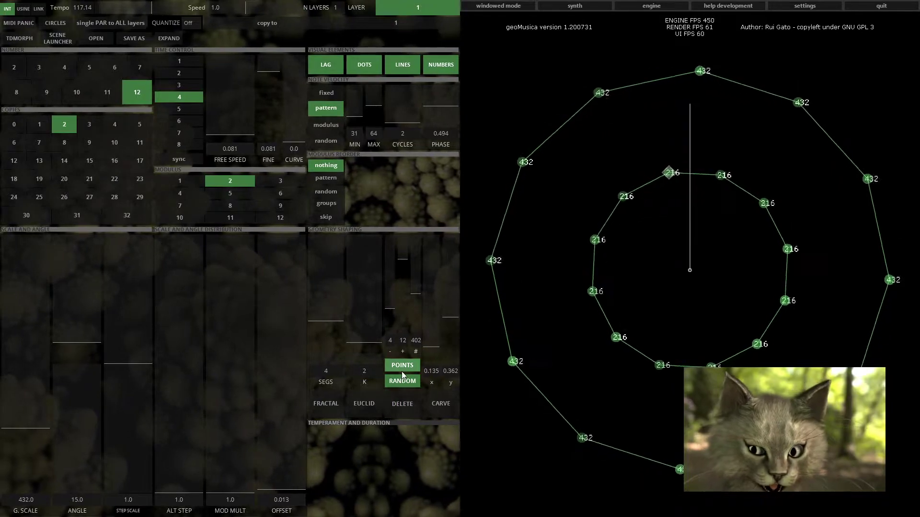
Turn carving on, adjust carve x to 0 and y, then switch carving off.
{"action": "left_click", "coordinate": [439, 404]}
{"action": "left_click_drag", "start_coordinate": [431, 334], "coordinate": [435, 367]}
{"action": "left_click_drag", "start_coordinate": [452, 320], "coordinate": [452, 260]}
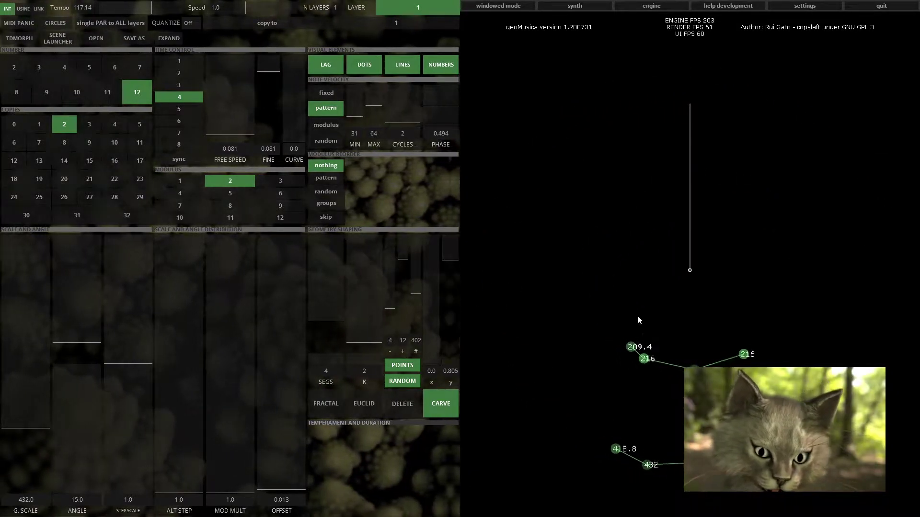
{"action": "left_click", "coordinate": [439, 410]}
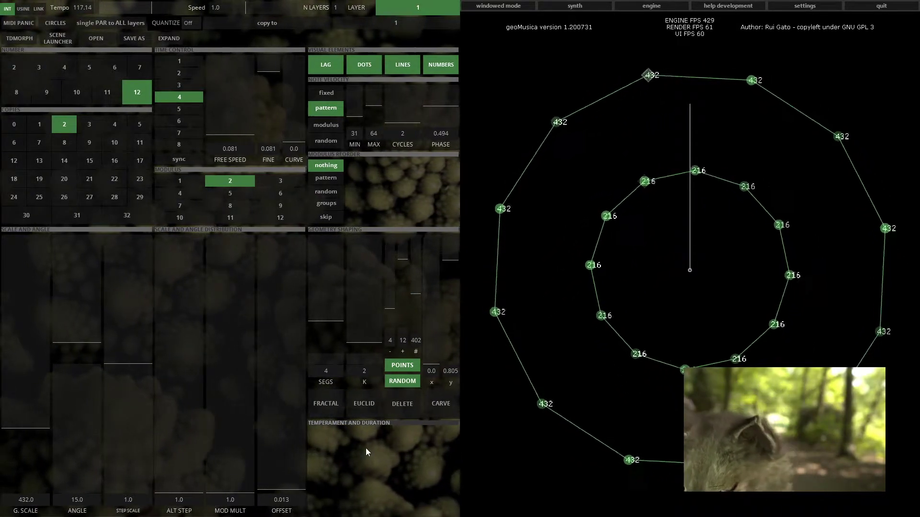
Reduce the shape to a single five-point polygon with modulus 1.
{"action": "left_click", "coordinate": [362, 422]}
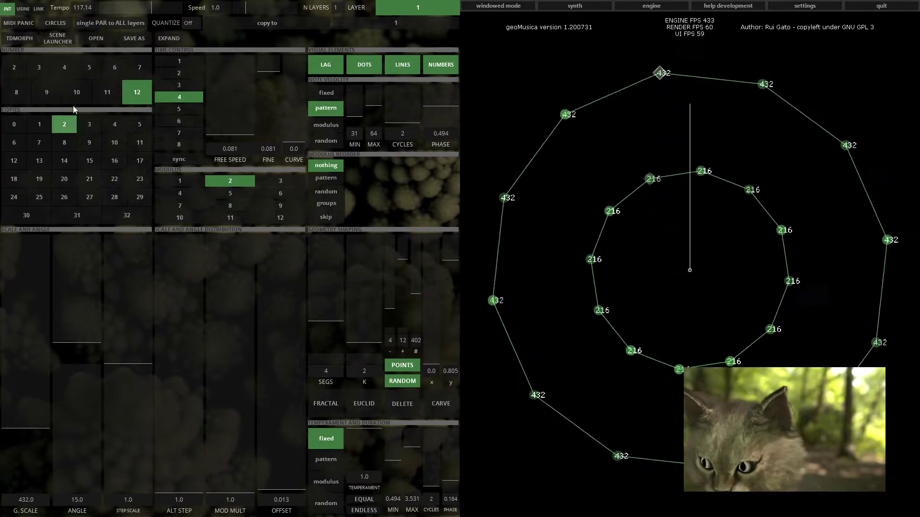
{"action": "left_click", "coordinate": [184, 181]}
{"action": "left_click", "coordinate": [38, 125]}
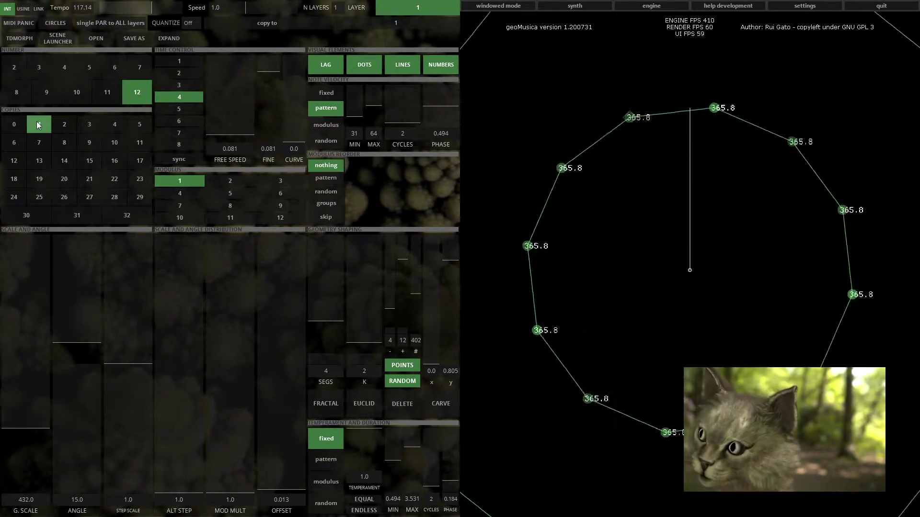
{"action": "left_click", "coordinate": [86, 67]}
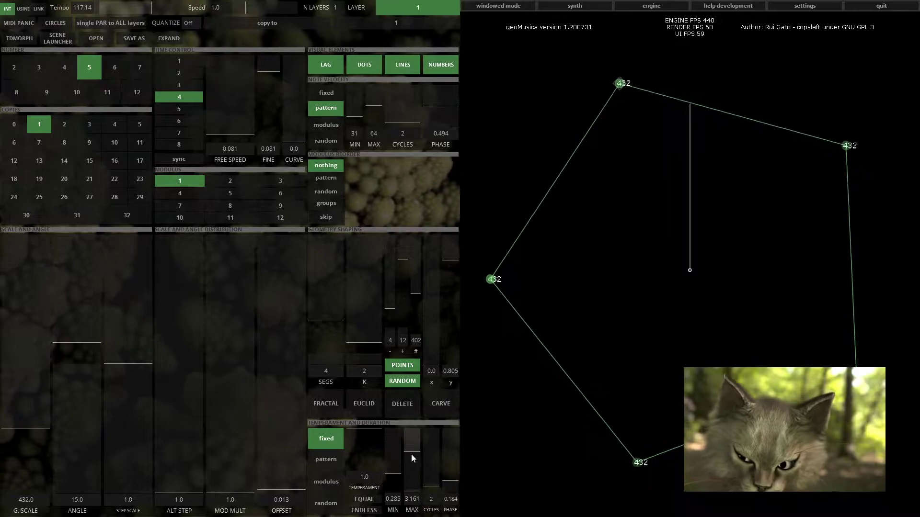
Cycle through the pattern, modulus and random duration modes, setting max 2.594 and min 0.247.
{"action": "left_click", "coordinate": [332, 460]}
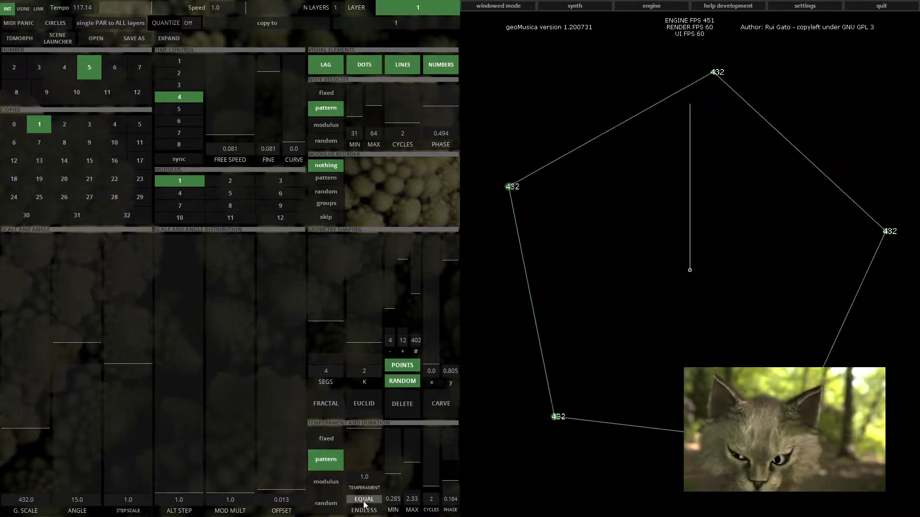
{"action": "left_click", "coordinate": [328, 484]}
{"action": "left_click", "coordinate": [326, 501]}
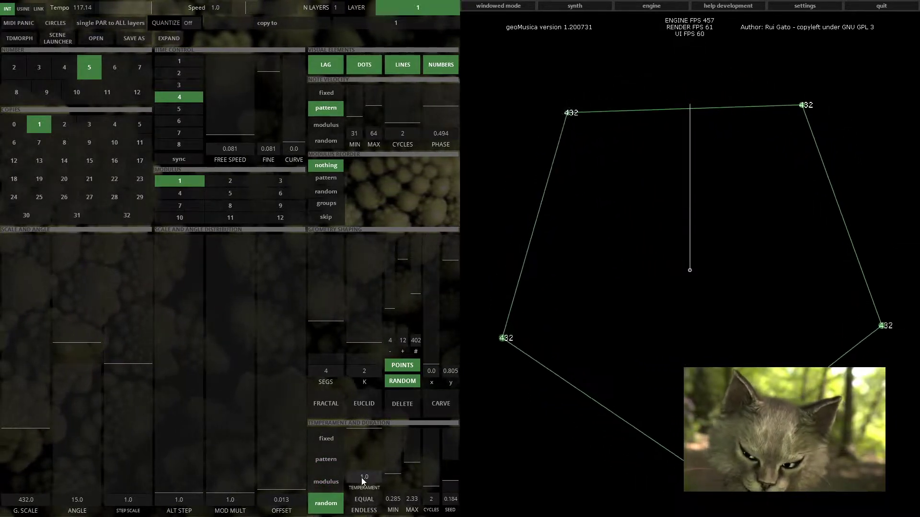
{"action": "left_click", "coordinate": [413, 460]}
{"action": "left_click", "coordinate": [396, 476]}
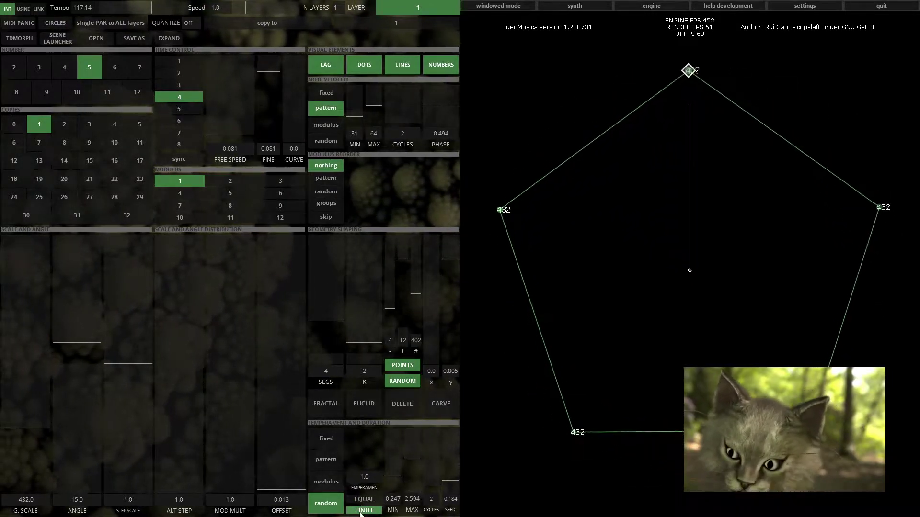
Return durations to fixed mode and drop the maximum to about 0.175.
{"action": "left_click", "coordinate": [324, 446]}
{"action": "left_click", "coordinate": [413, 473]}
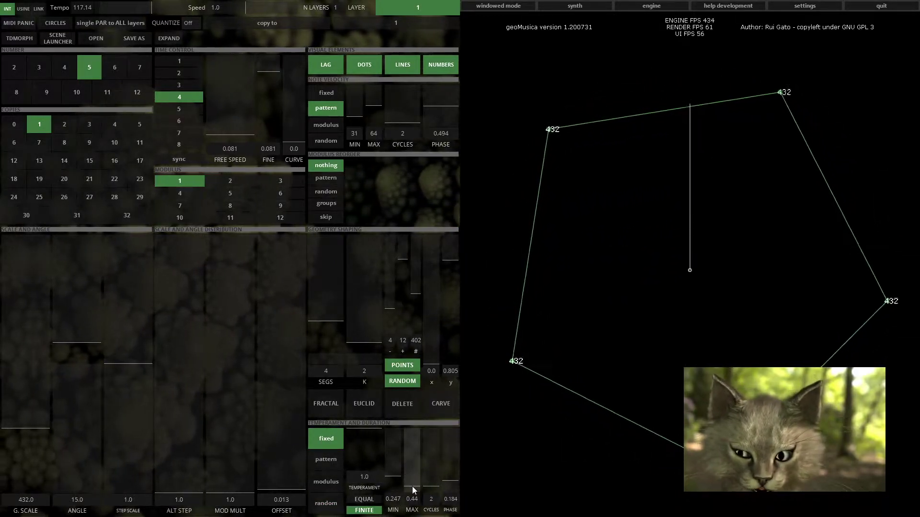
{"action": "left_click", "coordinate": [410, 494]}
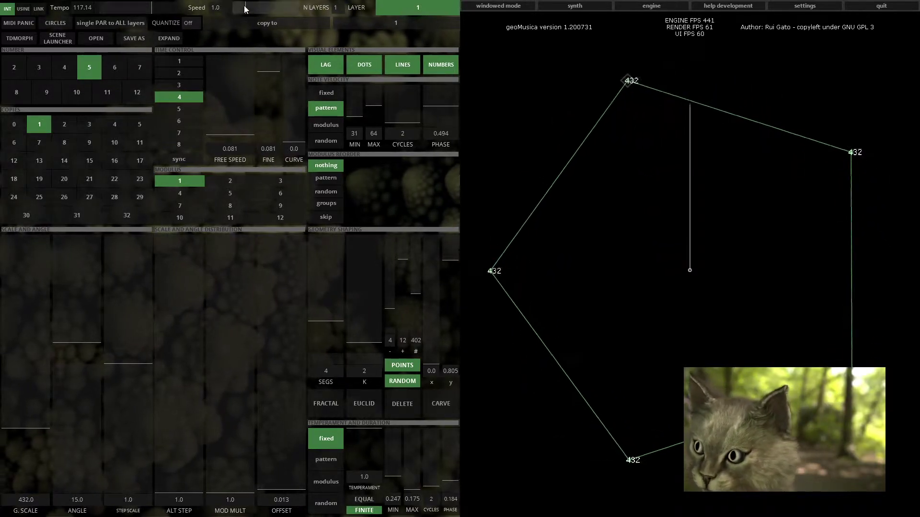
Lower the maximum duration, switch durations to pattern, and settle free speed at 0.076.
{"action": "left_click", "coordinate": [227, 125]}
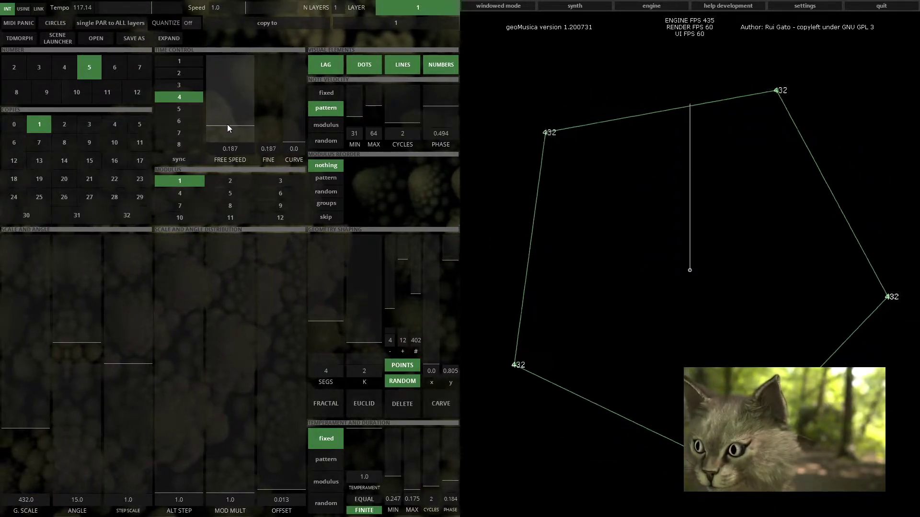
{"action": "left_click", "coordinate": [229, 91]}
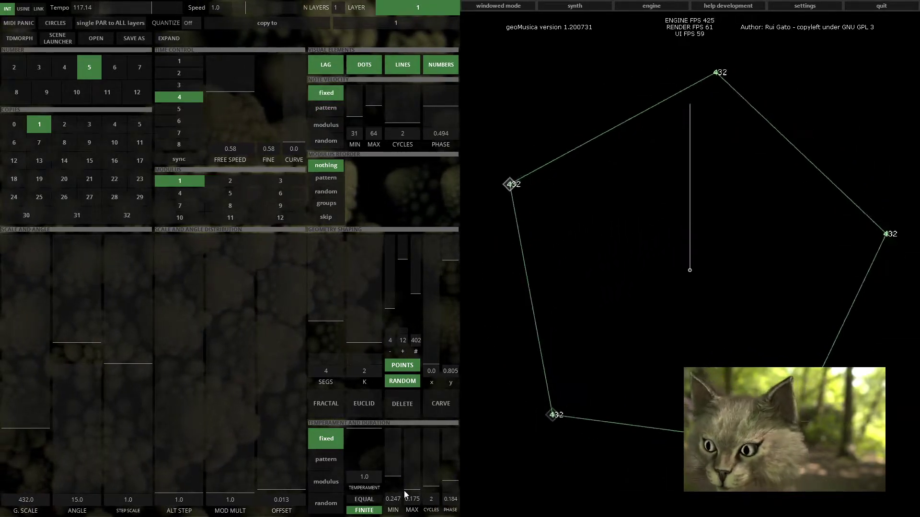
{"action": "left_click", "coordinate": [413, 474]}
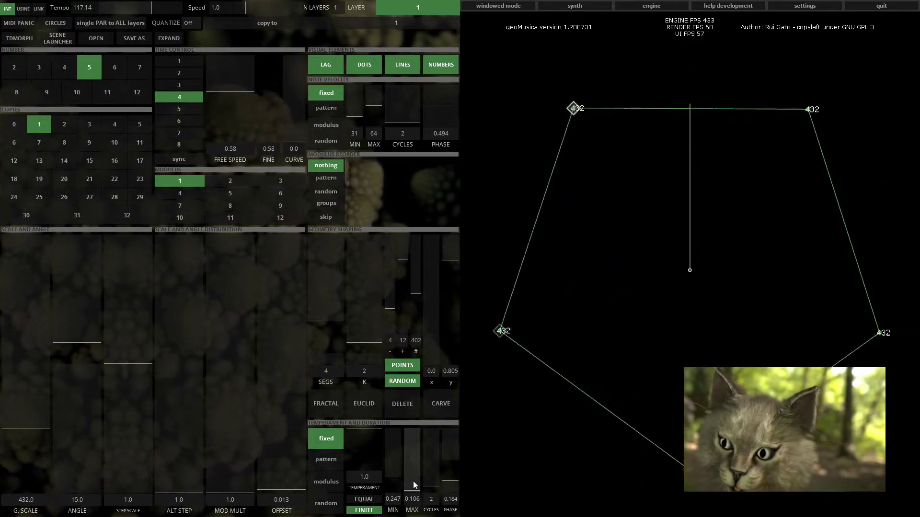
{"action": "left_click", "coordinate": [414, 495]}
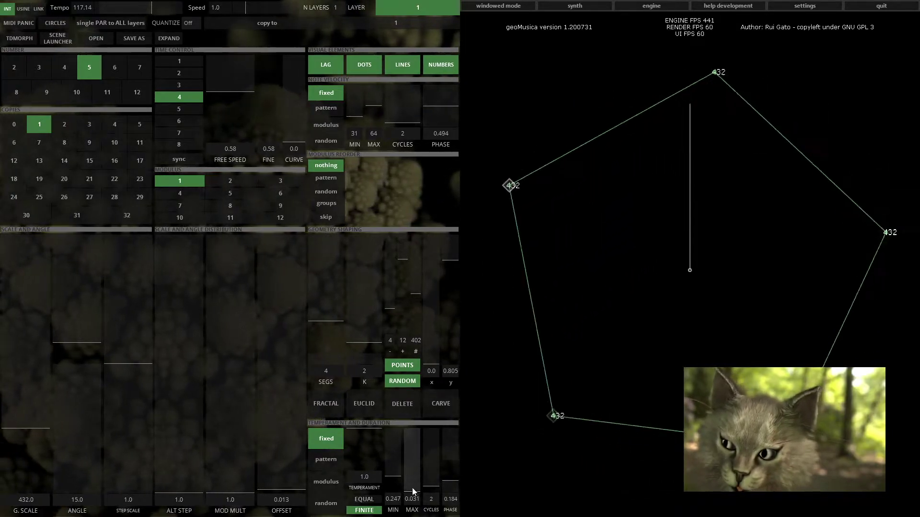
{"action": "left_click", "coordinate": [321, 465]}
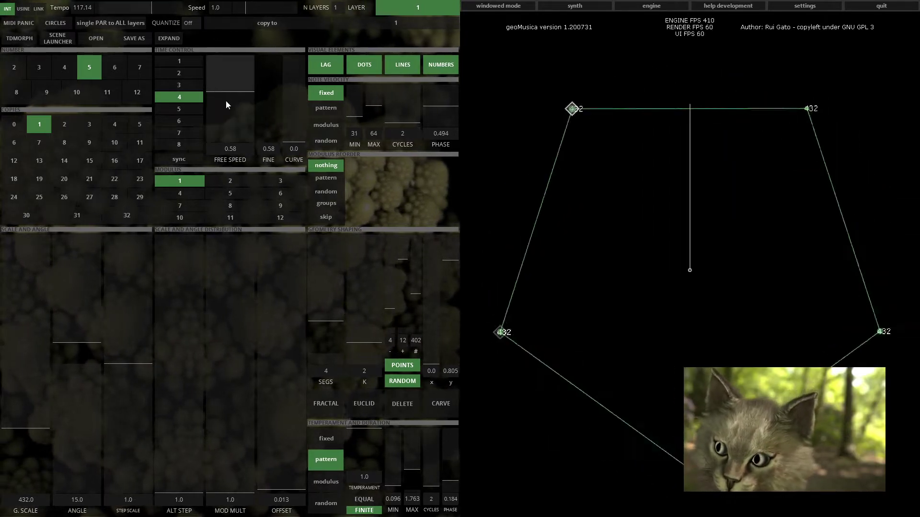
{"action": "left_click_drag", "start_coordinate": [228, 103], "coordinate": [229, 135]}
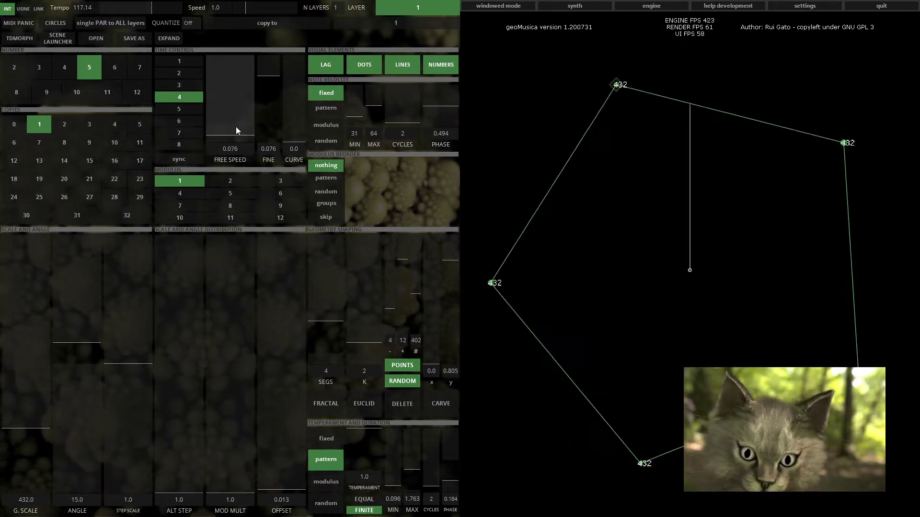
Hide the connecting lines and number labels, and raise the maximum duration to 5.921.
{"action": "left_click", "coordinate": [403, 65]}
{"action": "left_click", "coordinate": [440, 64]}
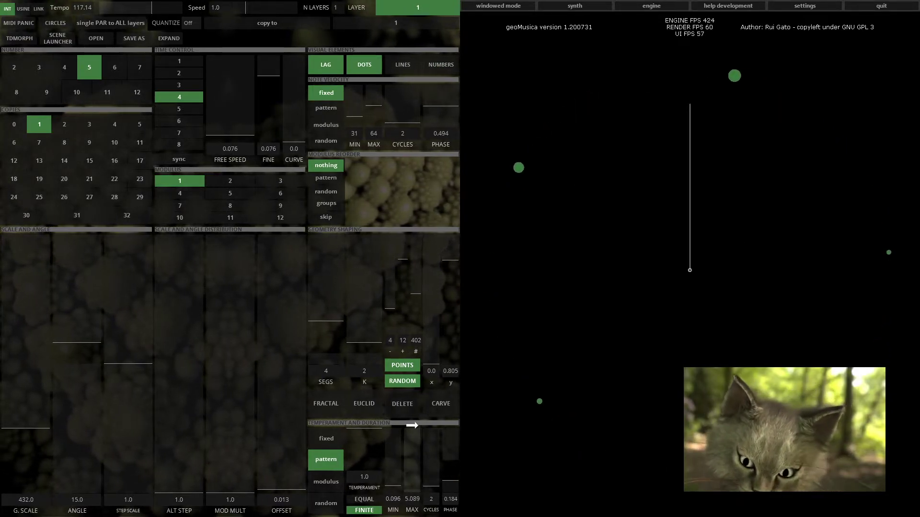
{"action": "left_click_drag", "start_coordinate": [412, 424], "coordinate": [461, 397]}
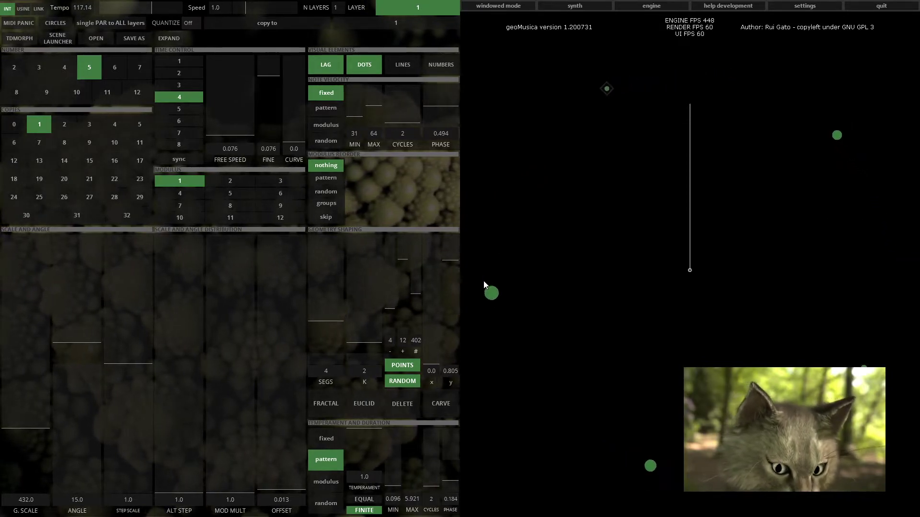
Set copies to 10 and modulus to 11, and make durations endless.
{"action": "left_click", "coordinate": [89, 143]}
{"action": "left_click", "coordinate": [114, 142]}
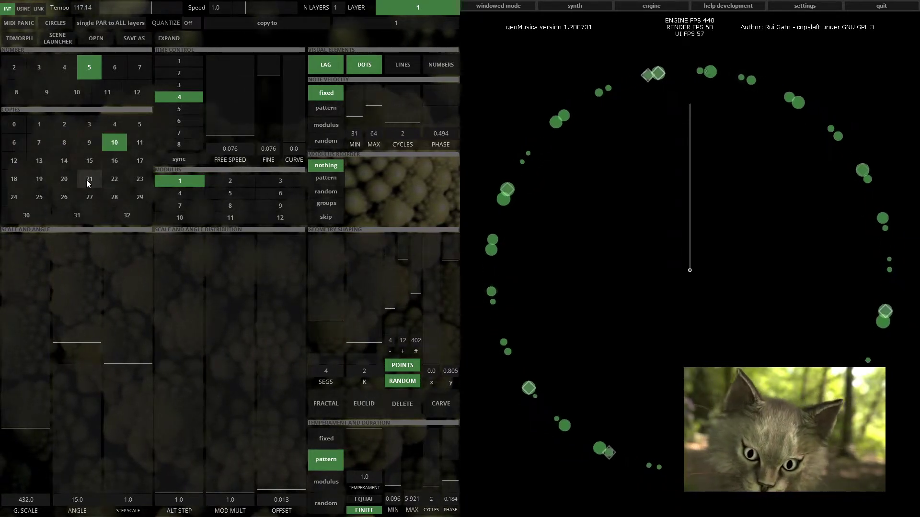
{"action": "left_click", "coordinate": [232, 217]}
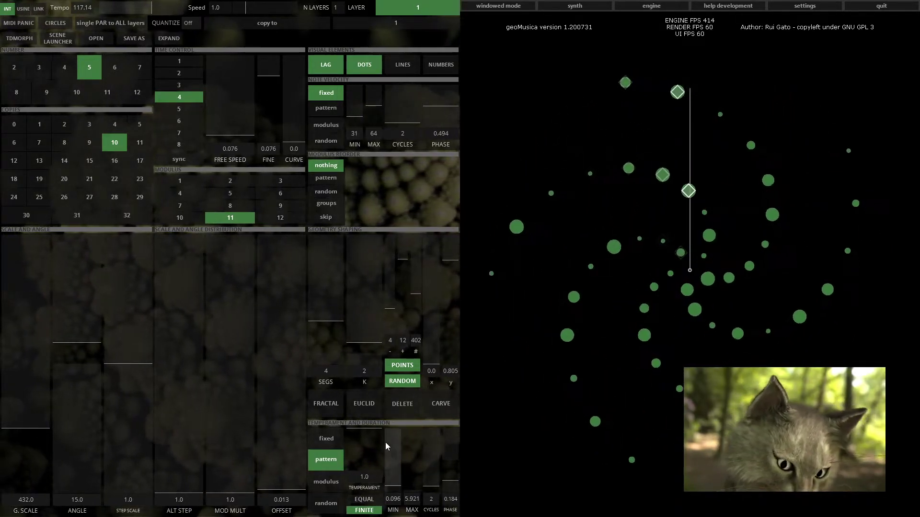
{"action": "left_click", "coordinate": [360, 510]}
{"action": "left_click", "coordinate": [354, 499]}
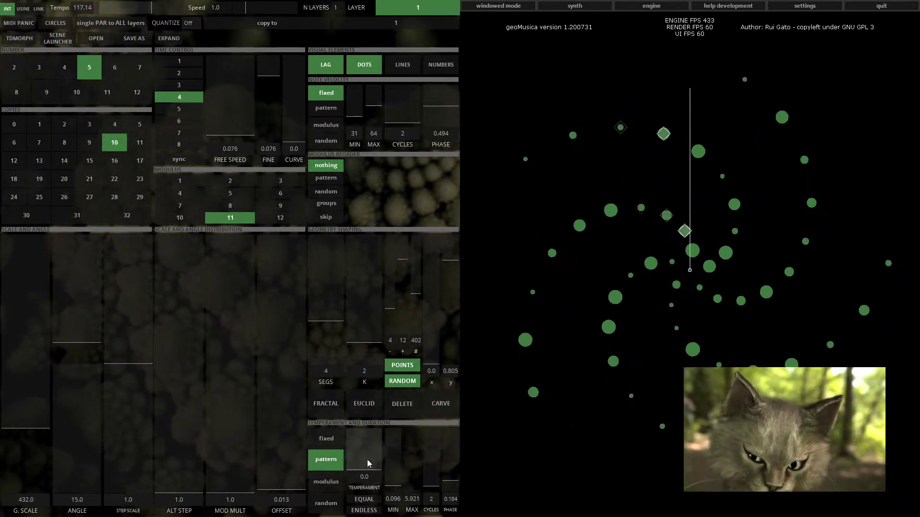
Switch the note durations from endless back to finite.
{"action": "left_click", "coordinate": [369, 510]}
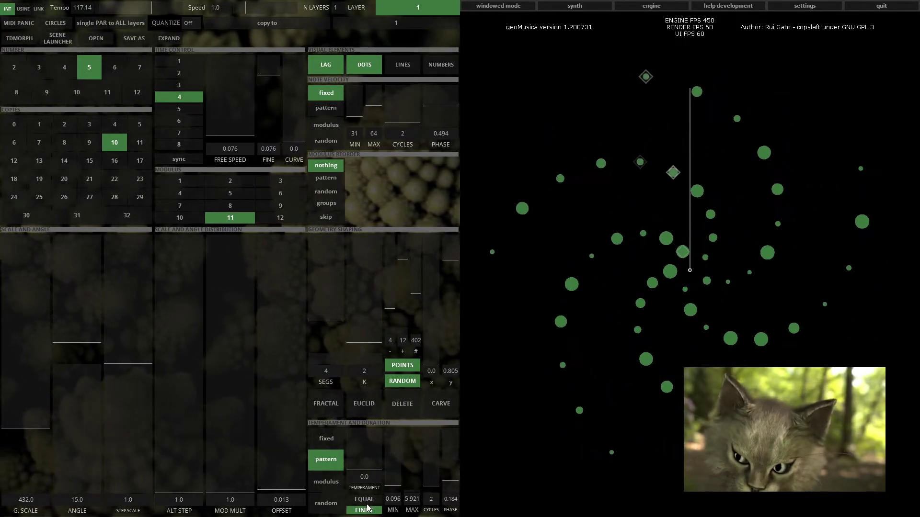
{"action": "scroll", "coordinate": [104, 167], "scroll_direction": "down", "scroll_amount": 10}
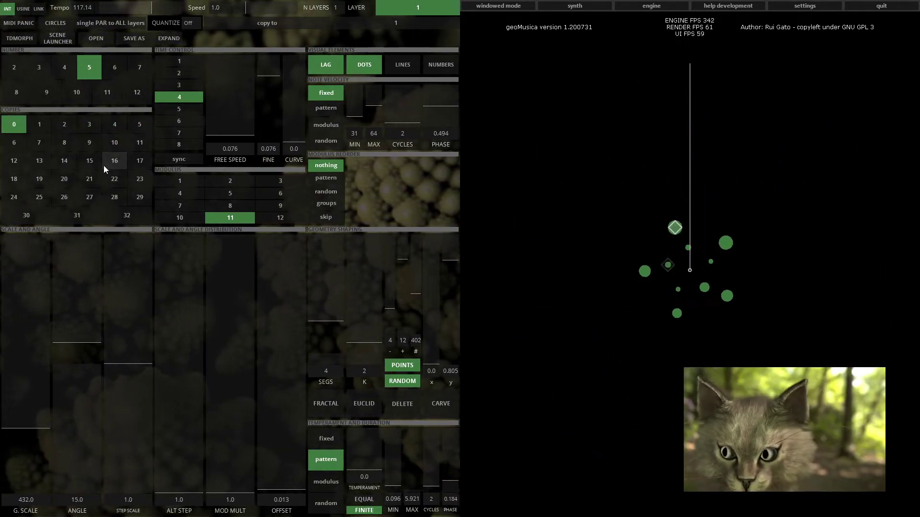